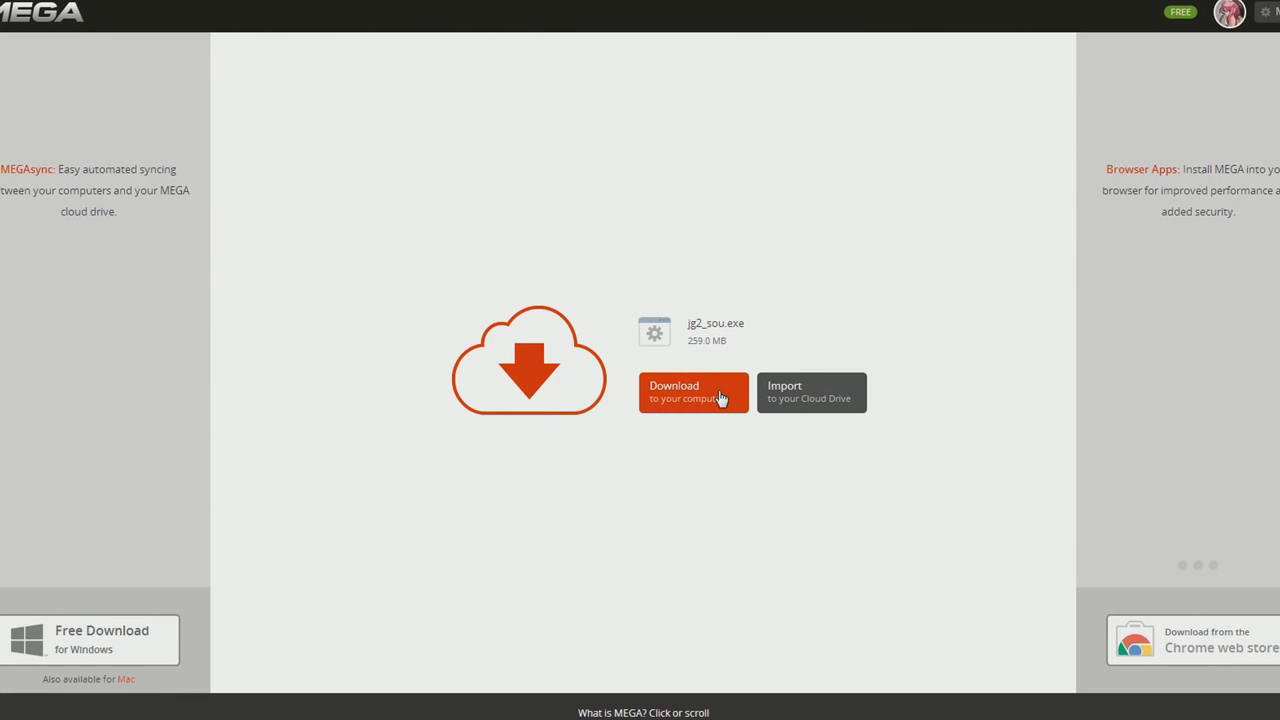
Download jg2_sou.exe to the computer
left_click(721, 397)
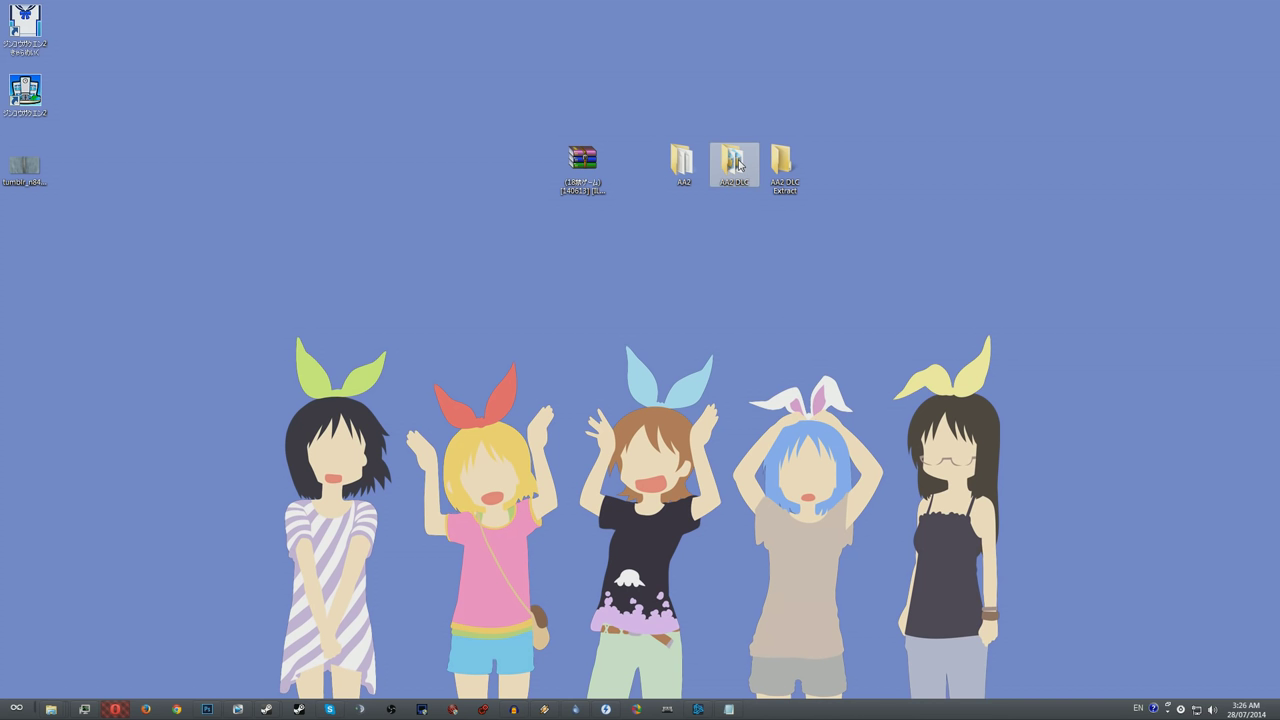
Open the AA2 DLC and AA2 DLC Extract folders from the desktop and arrange their windows side by side
double_click(736, 163)
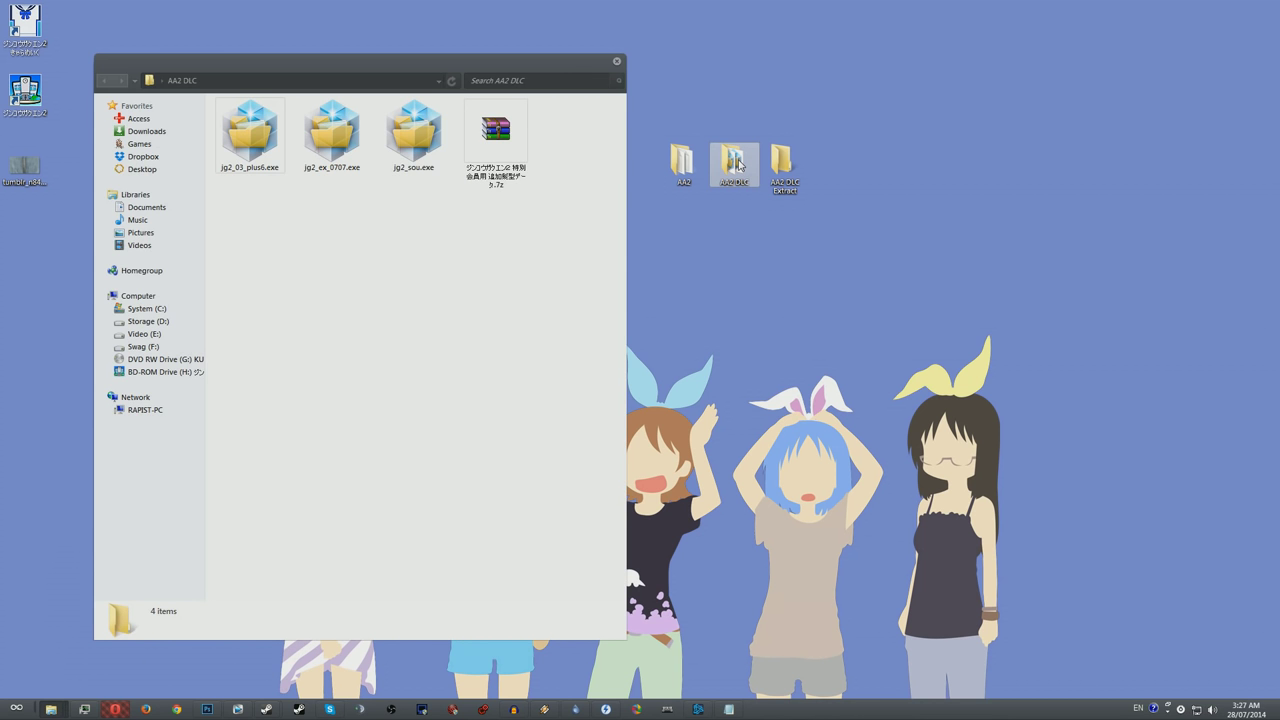
left_click_drag(222, 246, 565, 140)
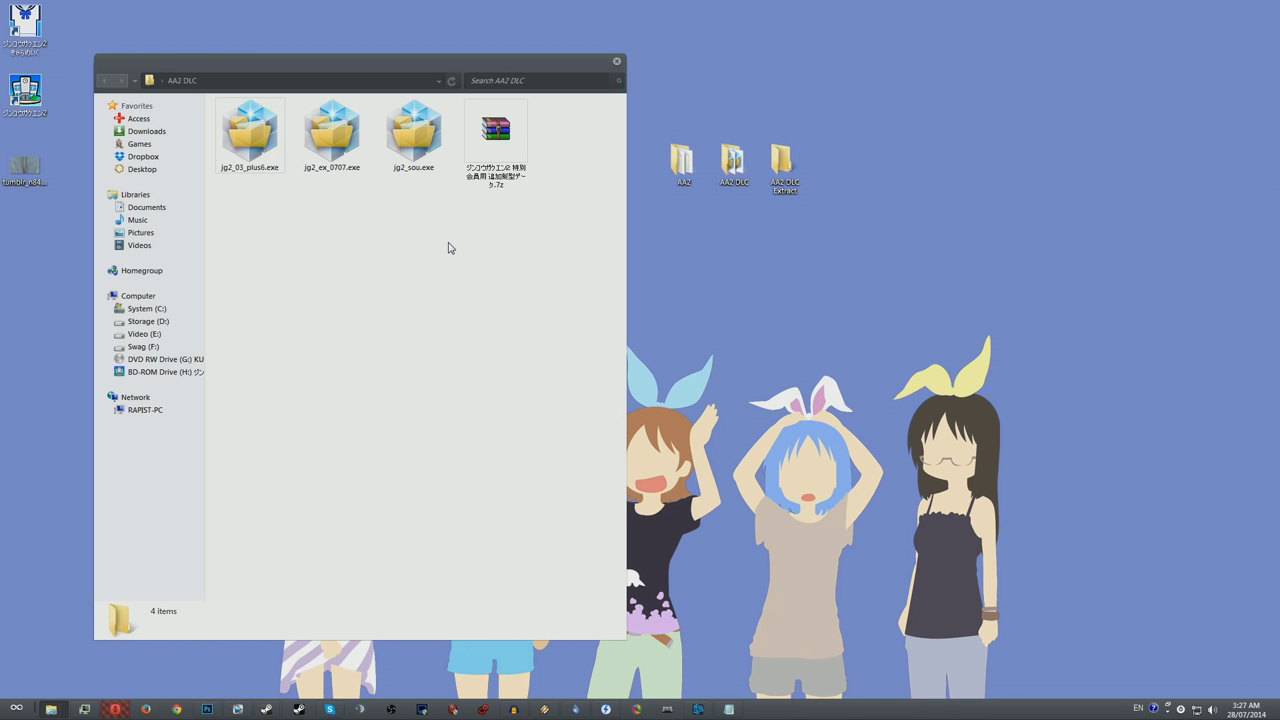
double_click(784, 168)
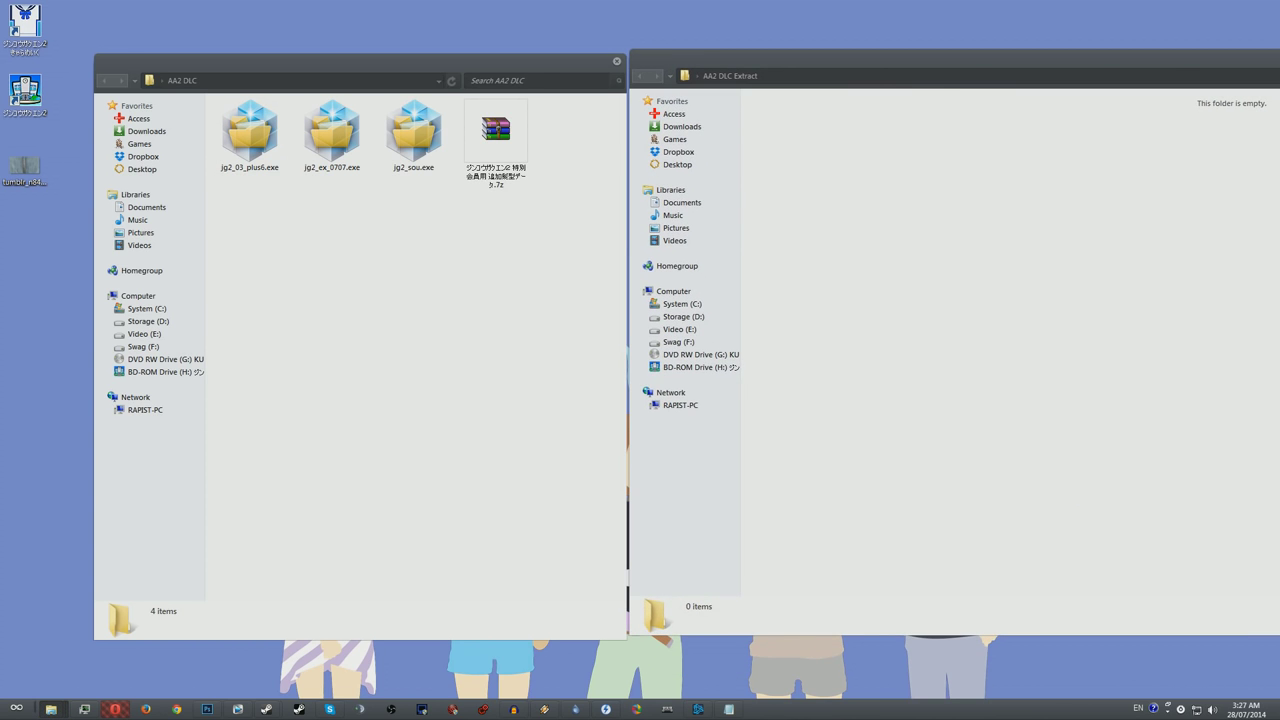
left_click_drag(1278, 149, 1135, 149)
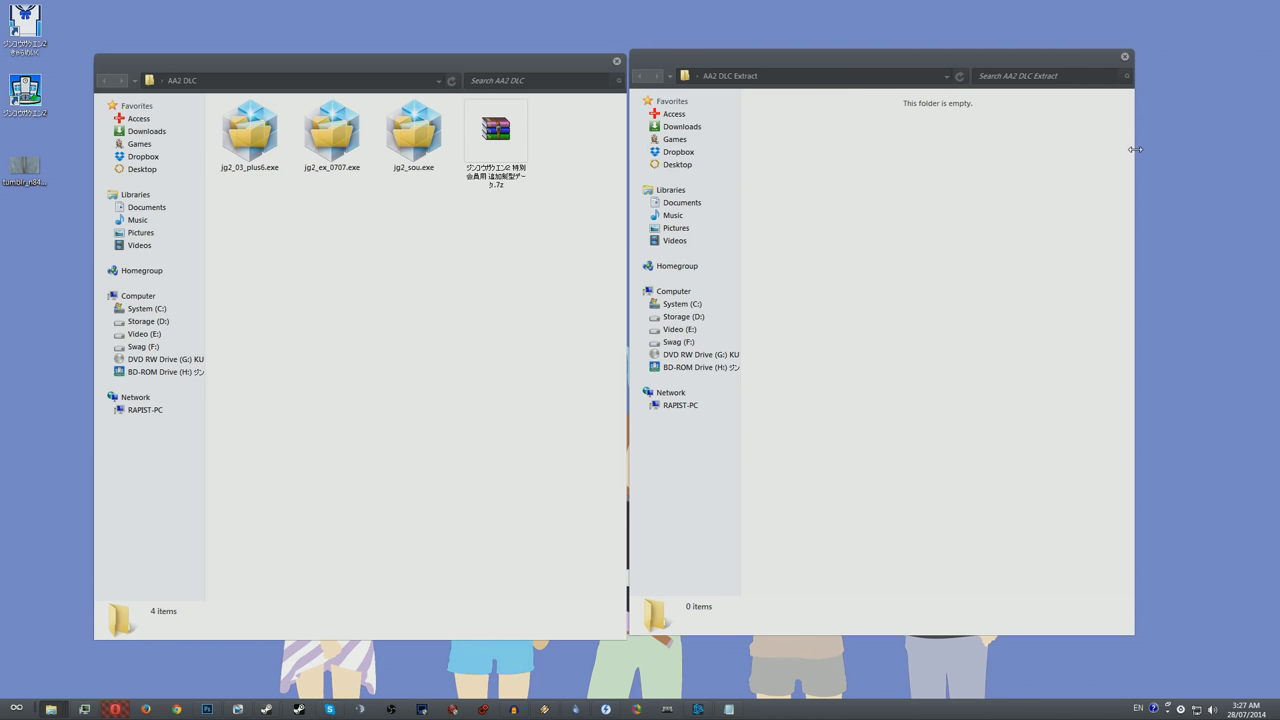
mouse_move(1034, 49)
left_mouse_down()
mouse_move(1140, 63)
mouse_move(1052, 57)
left_mouse_up()
Create two folders named 1 and 2 in AA2 DLC Extract
right_click(886, 240)
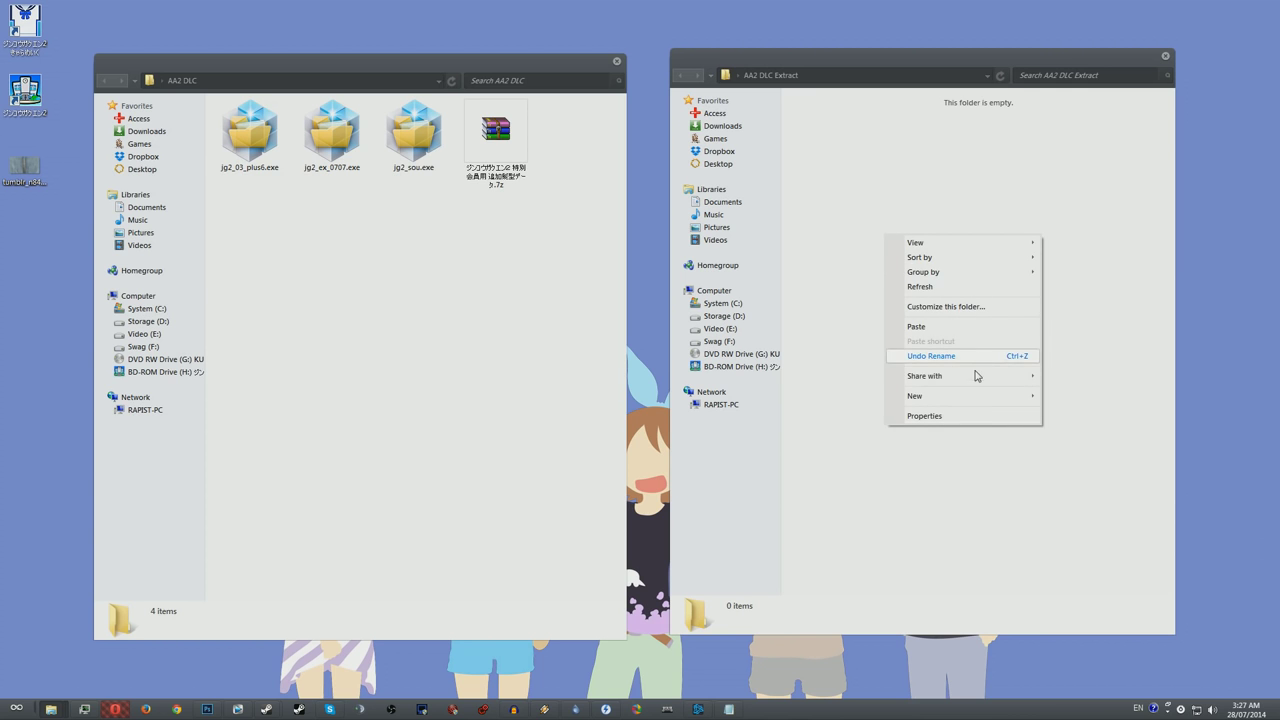
mouse_move(955, 397)
left_click(1071, 396)
type("1")
right_click(922, 324)
mouse_move(951, 484)
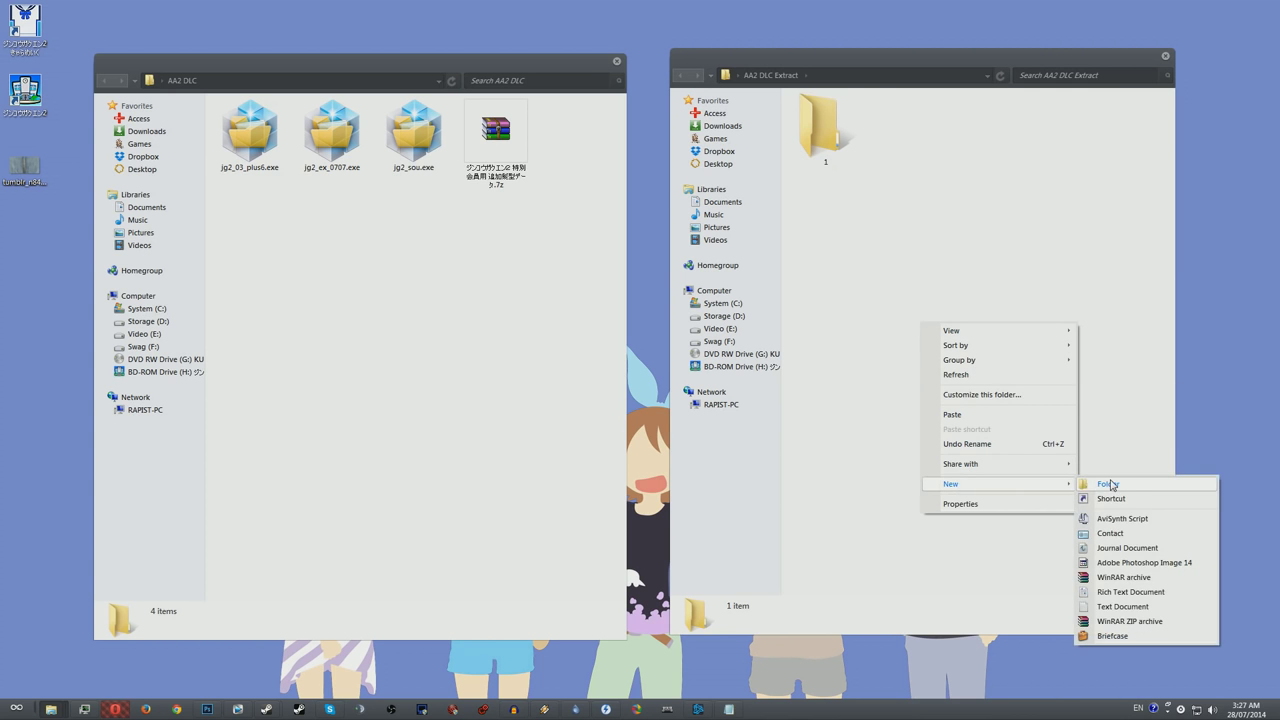
left_click(1108, 485)
type("2")
Add two more folders named 3 and 4 to AA2 DLC Extract
right_click(903, 349)
left_click(1090, 509)
type("3")
key("Return")
right_click(890, 364)
left_click(1090, 523)
type("4")
key("Return")
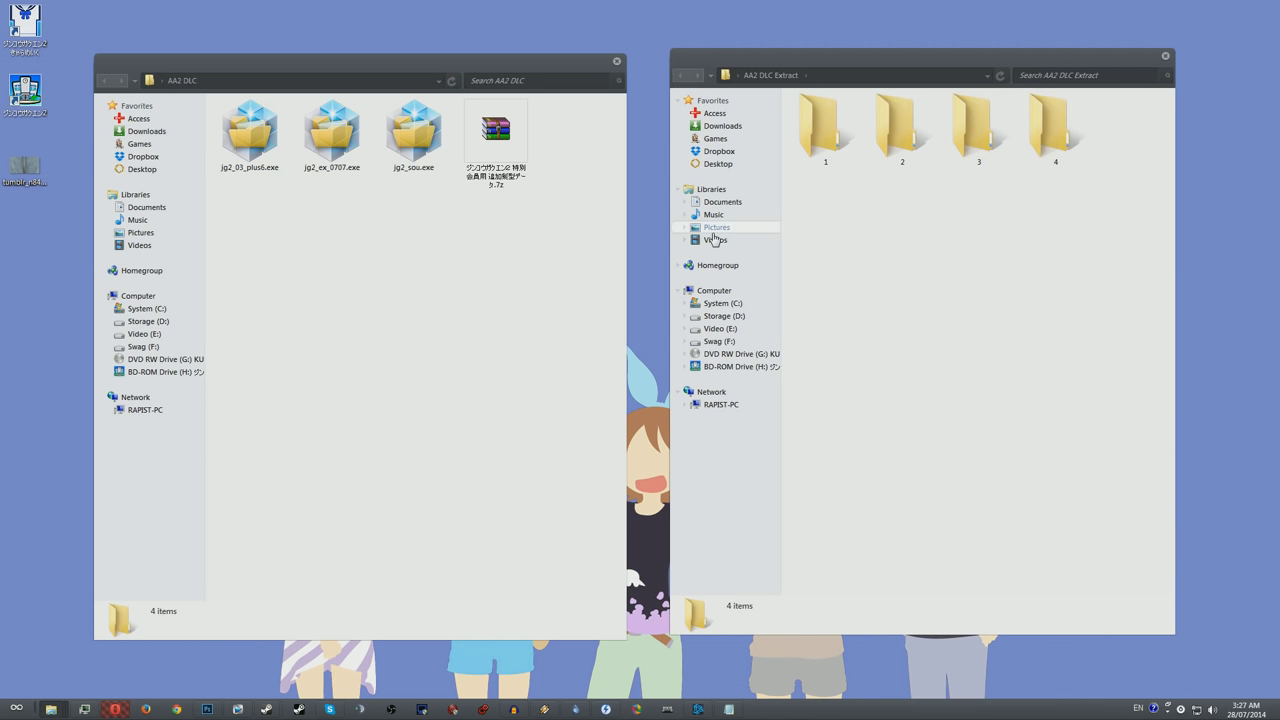
Run jg2_sou.exe with Japanese locale and extract its contents into folder 1 of AA2 DLC Extract
left_click(414, 140)
right_click(414, 146)
left_click(440, 156)
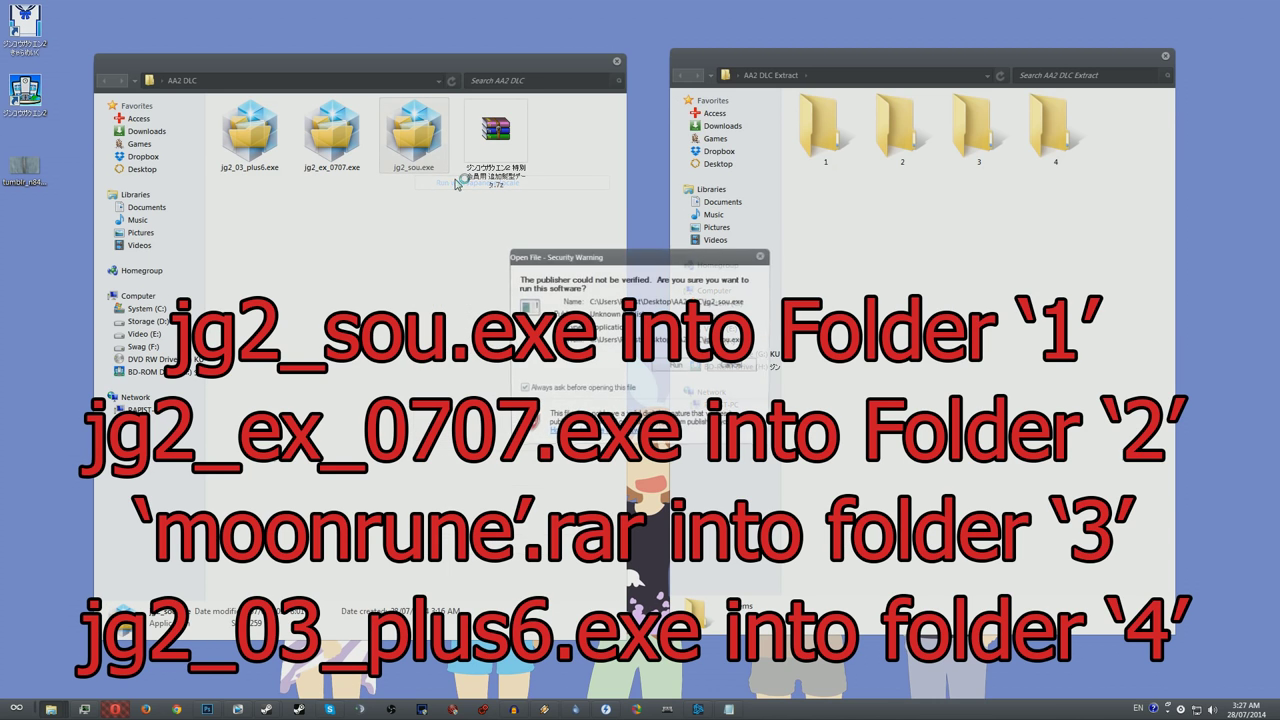
left_click(661, 345)
left_click(768, 343)
left_click(568, 409)
left_click(600, 437)
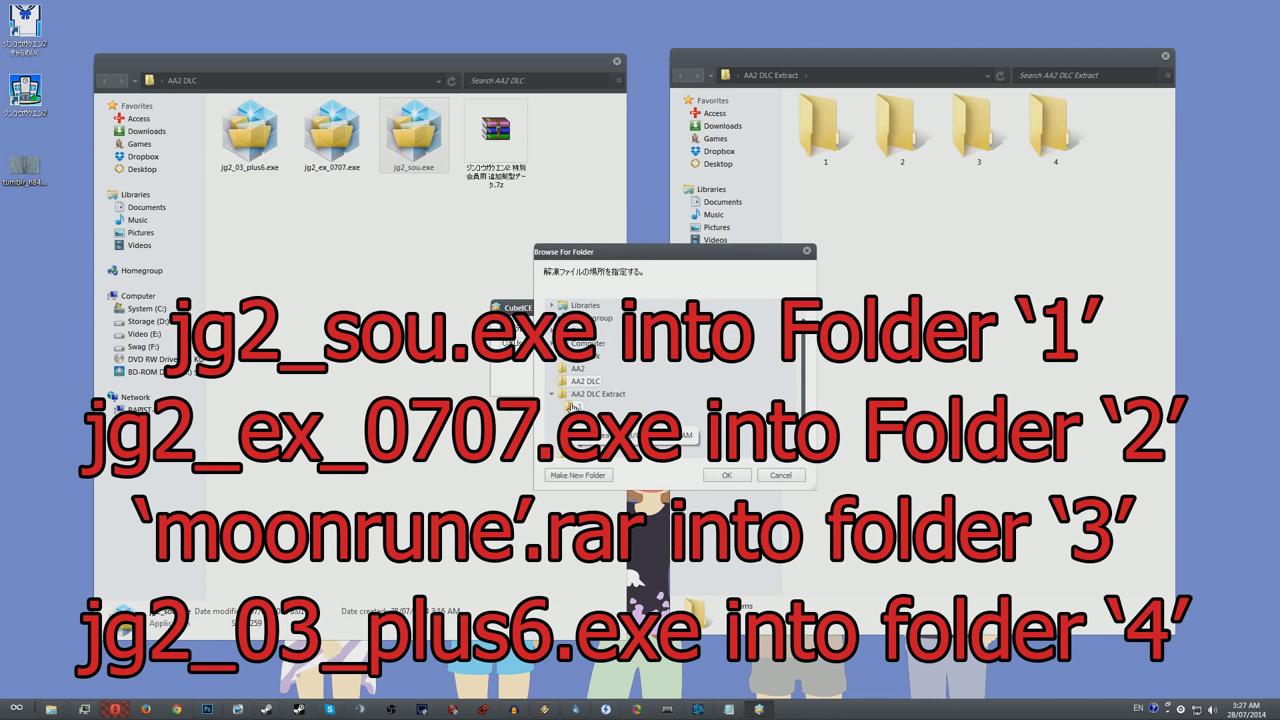
left_click(726, 475)
left_click(658, 379)
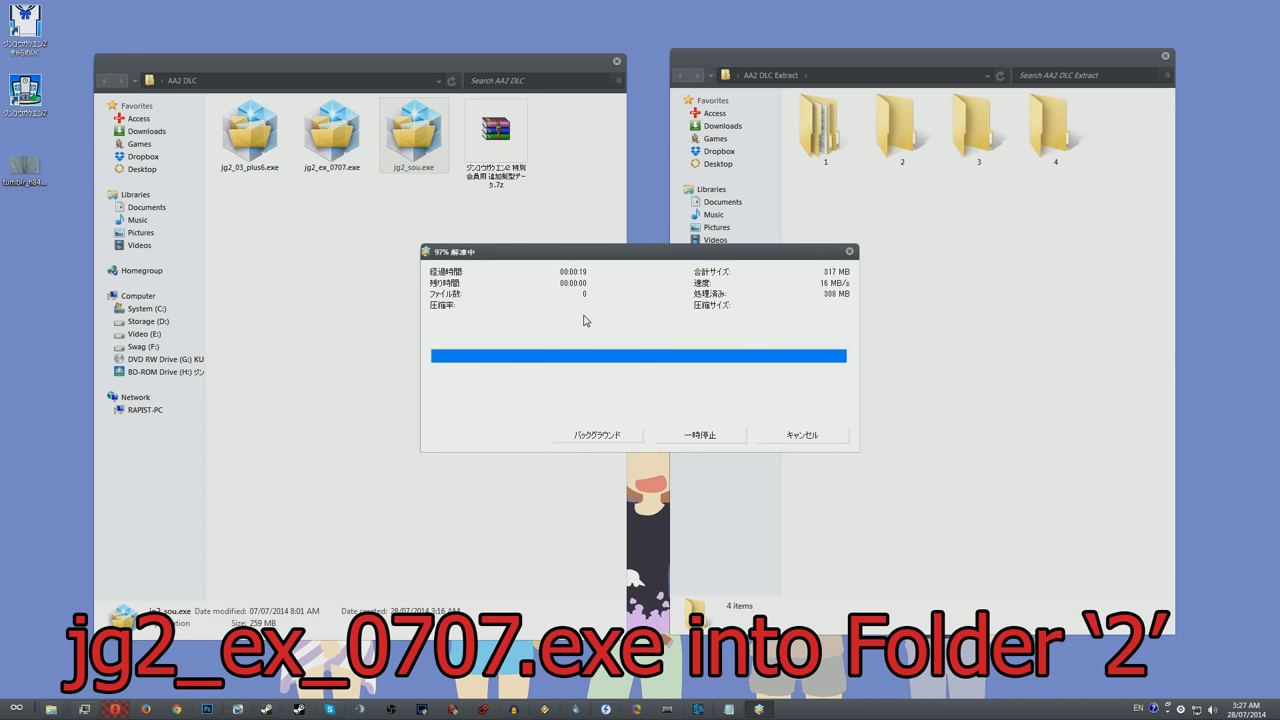
Run jg2_ex_0707.exe and extract its contents into folder 2 of AA2 DLC Extract
right_click(330, 132)
left_click(345, 126)
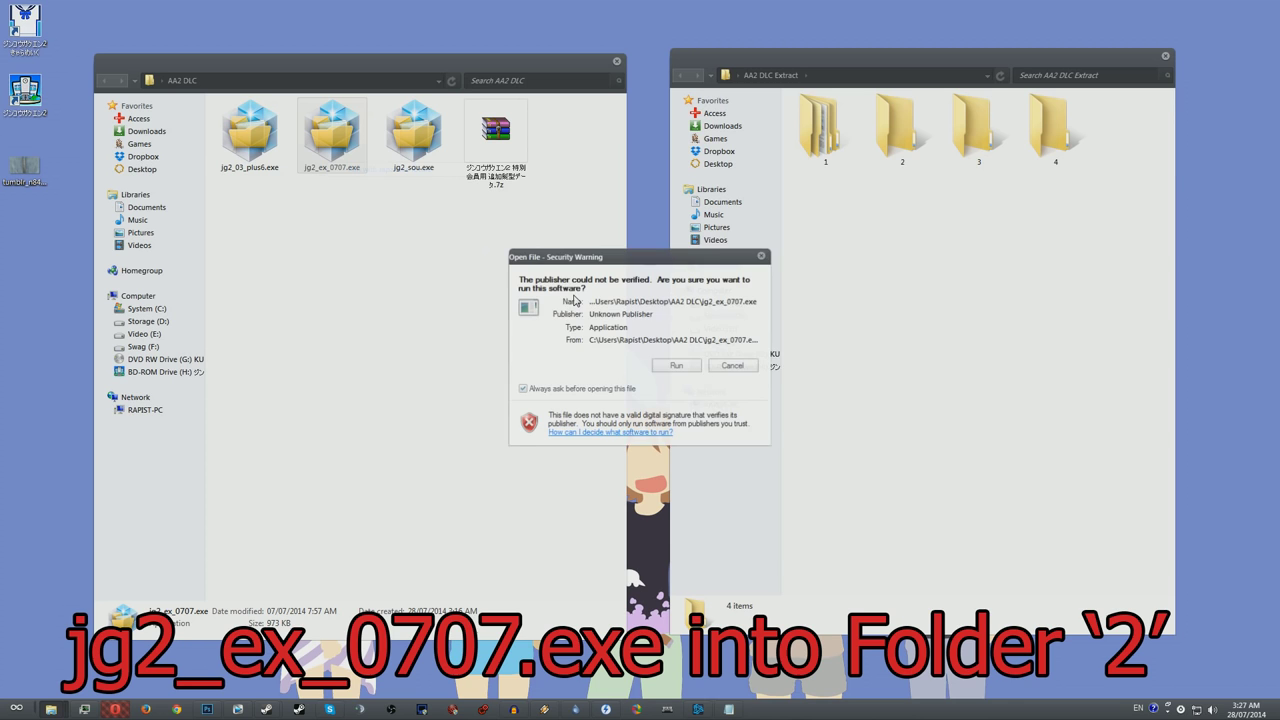
left_click(676, 365)
left_click(722, 343)
left_click(727, 475)
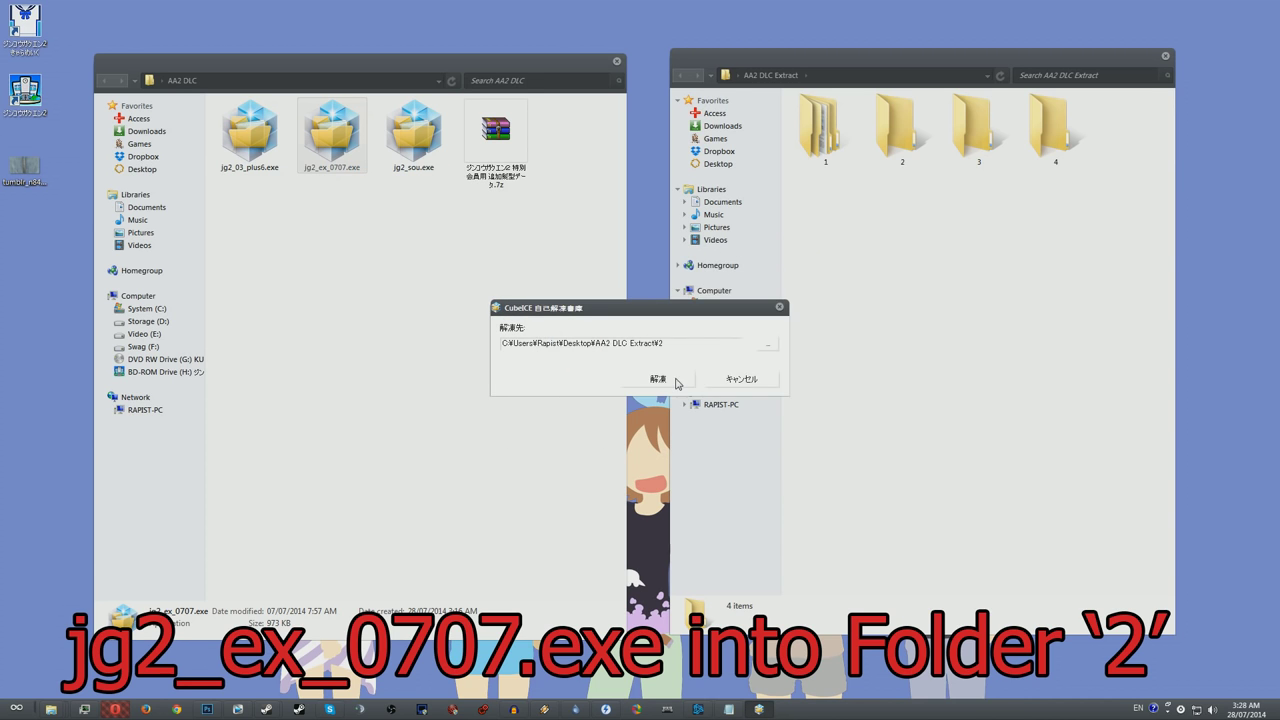
left_click(657, 374)
Extract the Japanese-named .7z archive into folder 3 of AA2 DLC Extract
right_click(482, 142)
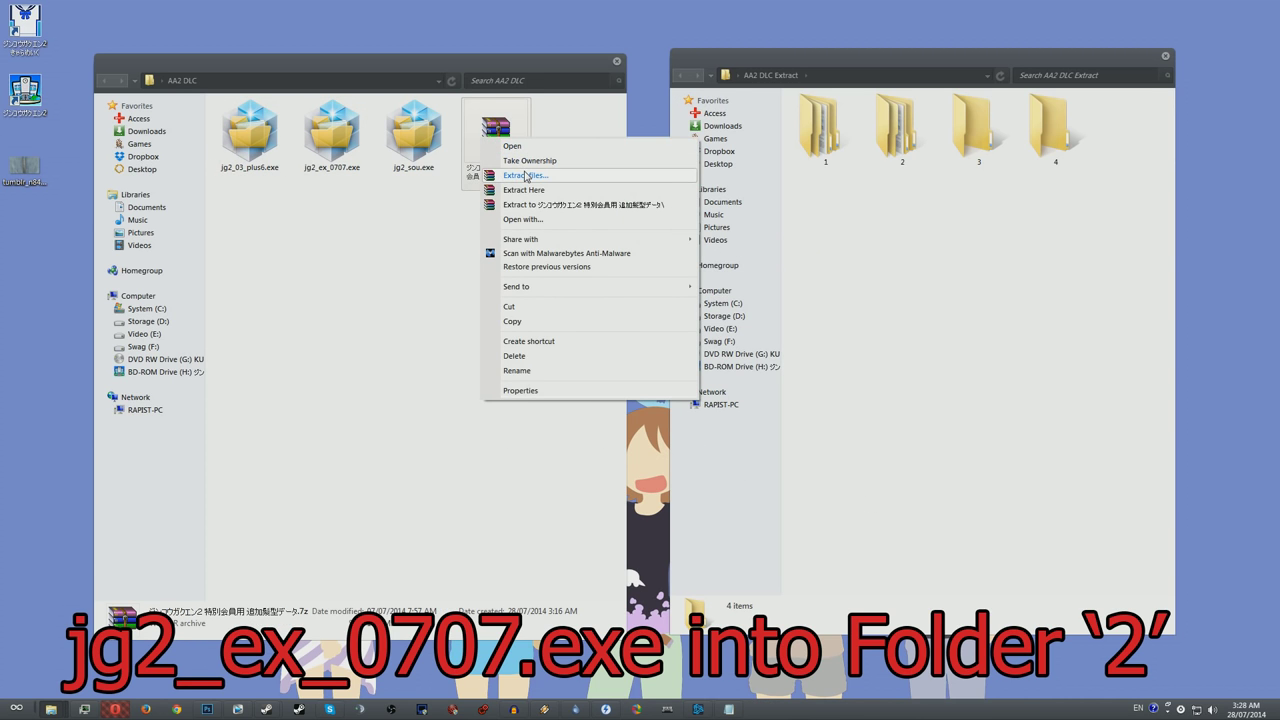
left_click(527, 176)
left_click(683, 435)
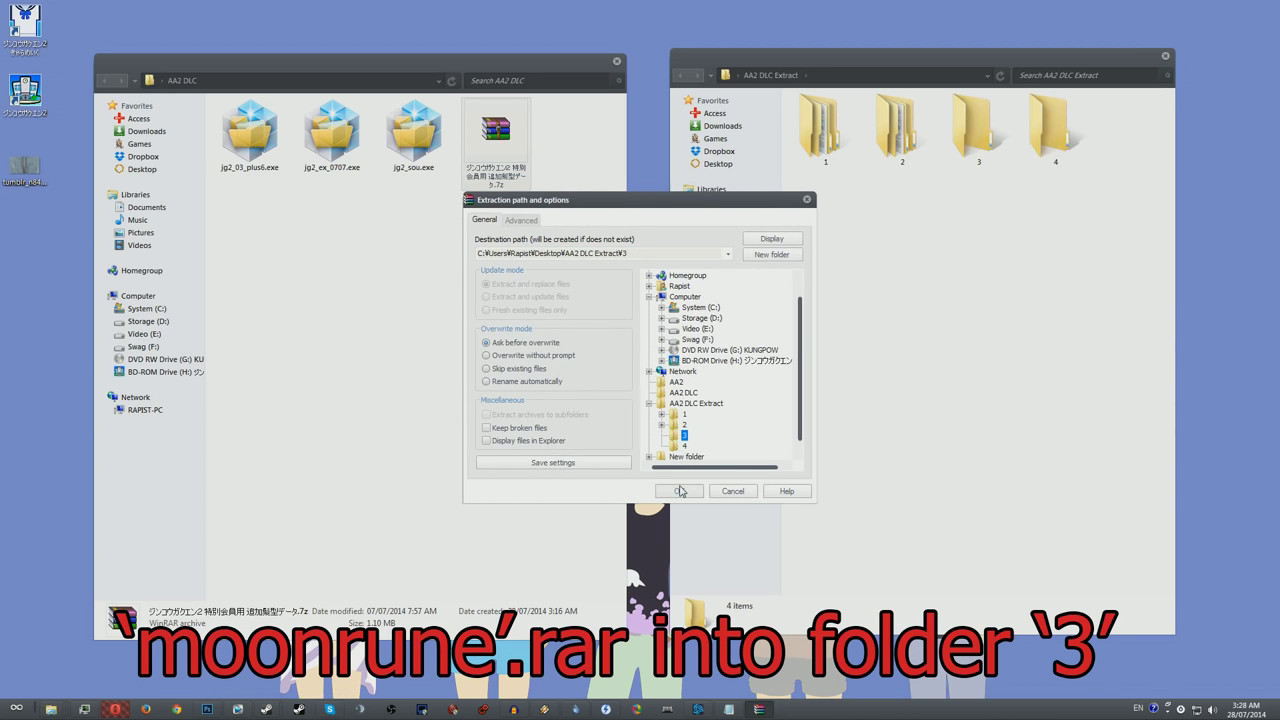
left_click(678, 490)
Run jg2_03_plus6.exe with Japanese locale and extract its contents into folder 4 of AA2 DLC Extract
right_click(275, 134)
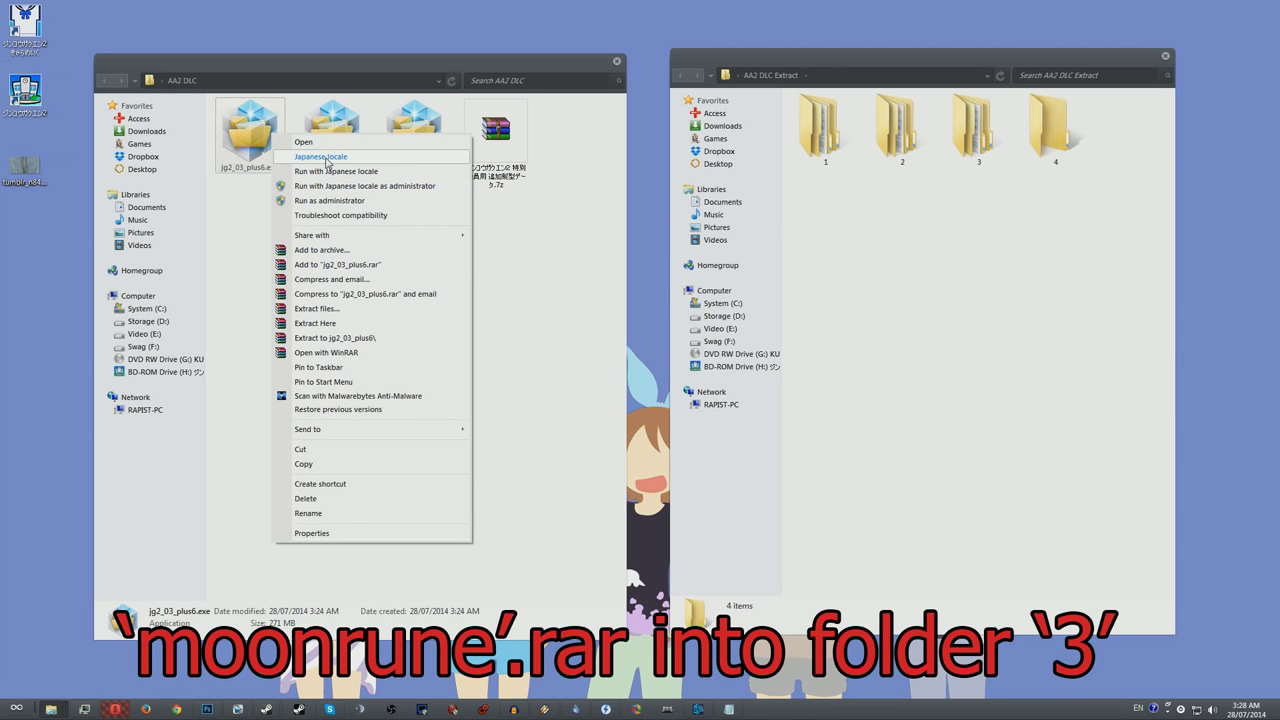
left_click(336, 171)
left_click(662, 366)
left_click(768, 345)
left_click(553, 406)
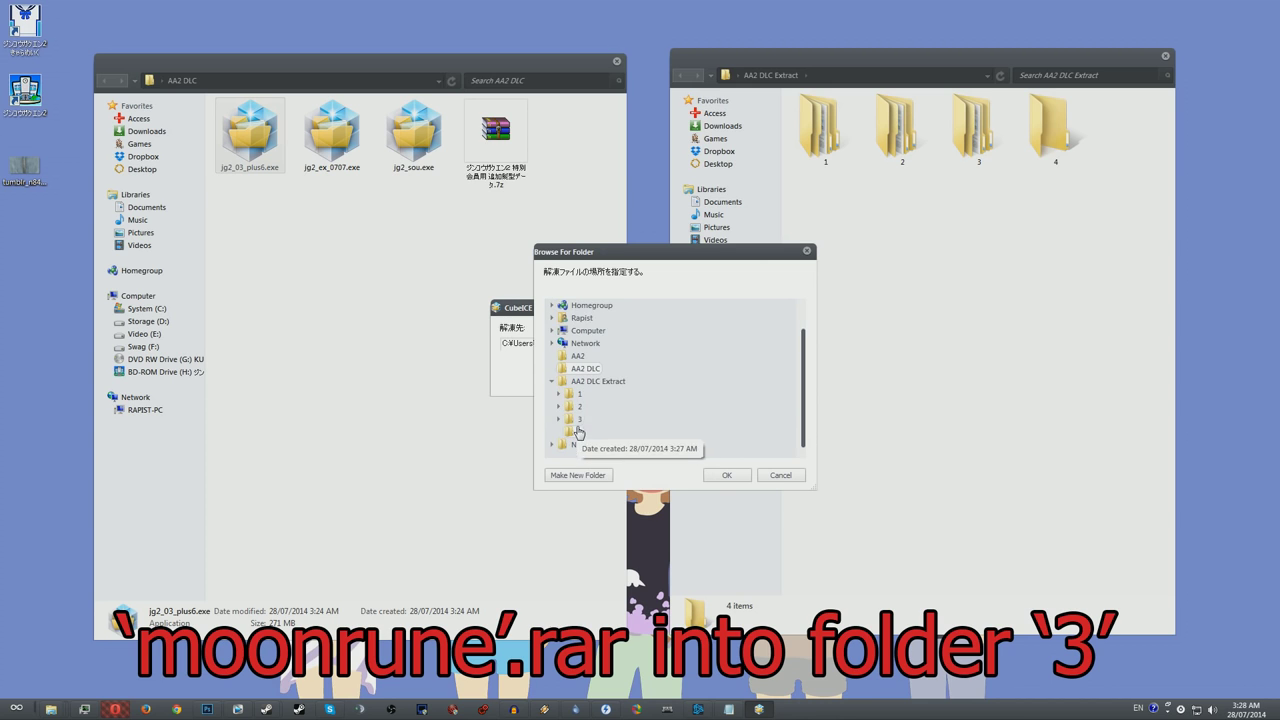
left_click(577, 432)
left_click(726, 475)
left_click(653, 380)
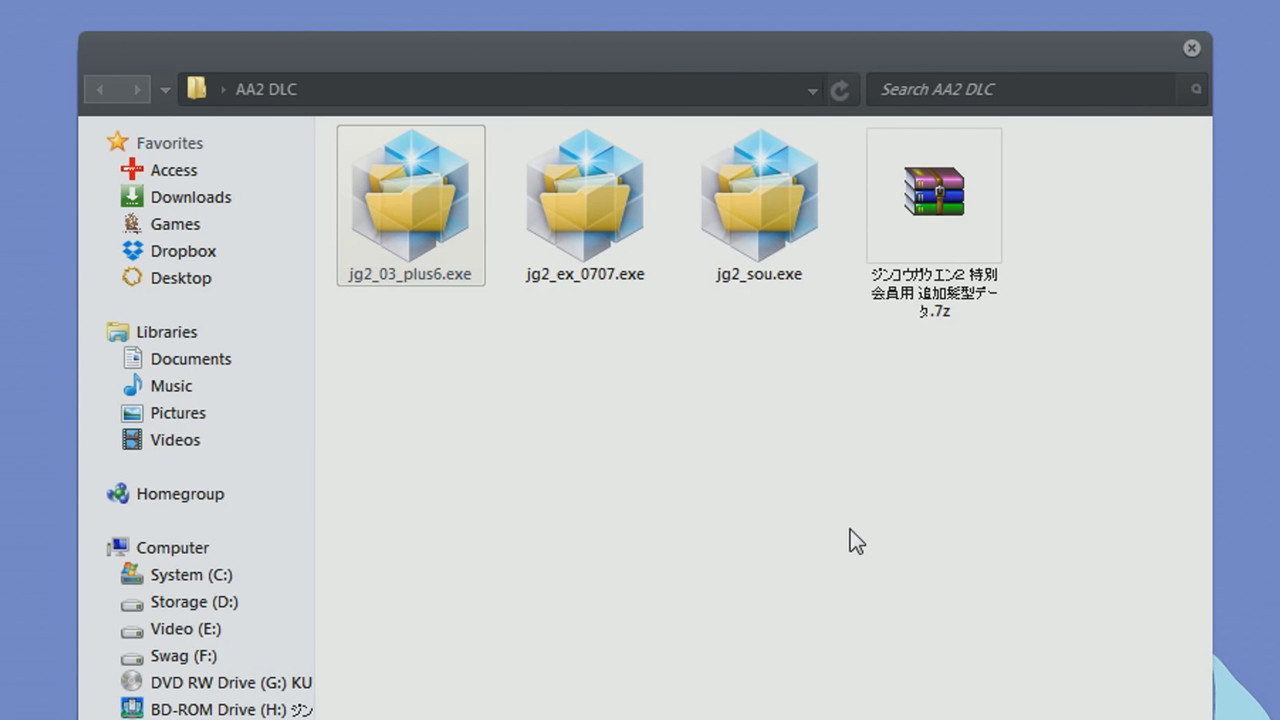
Open the AA2 game installation folder on the Swag (F:) drive
left_click(135, 656)
double_click(910, 400)
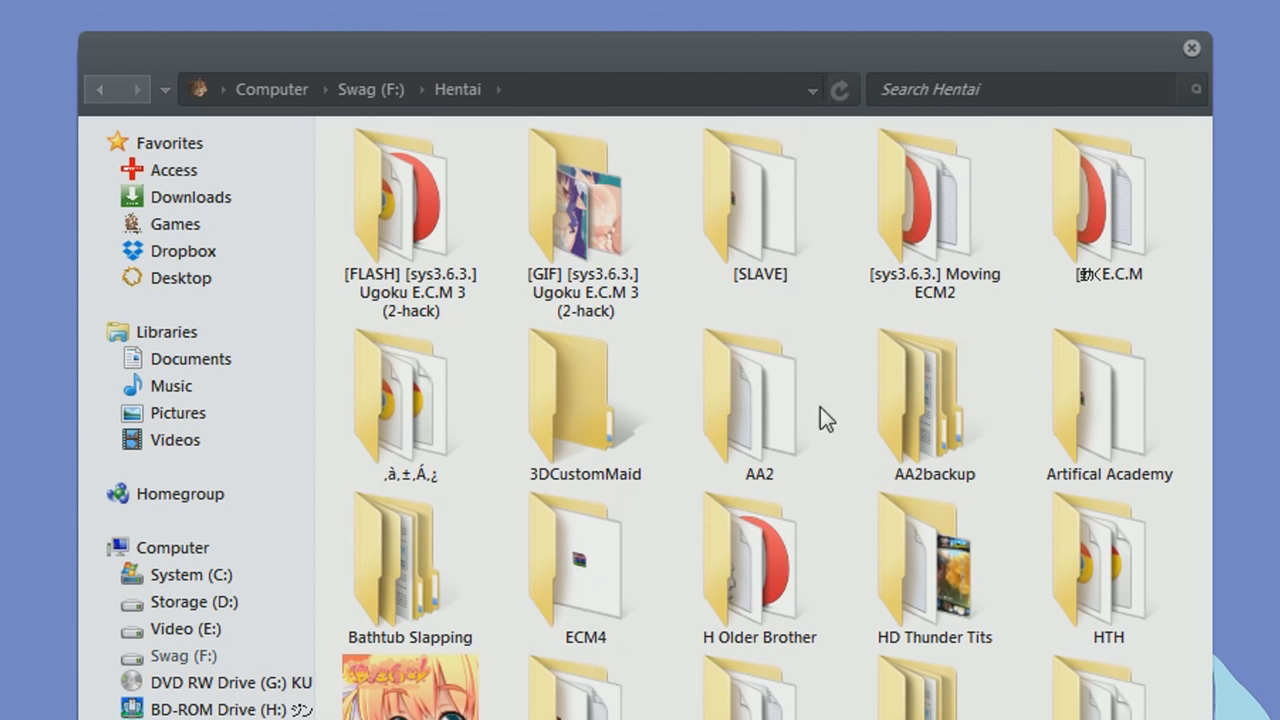
double_click(775, 420)
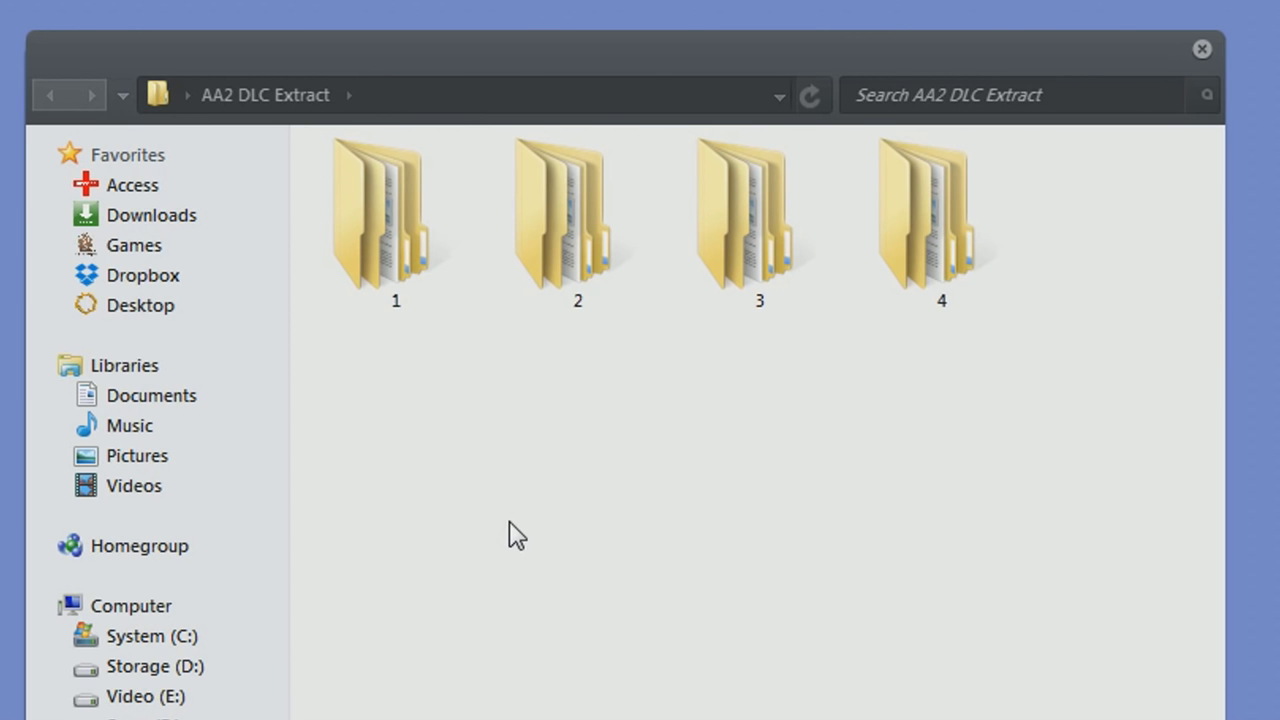
Copy jg2e05_00_01.pp from folder 1's ジンコウガクエン2 曹 setup\edit\data folder into the game's aa2maker\data folder
double_click(449, 177)
double_click(403, 196)
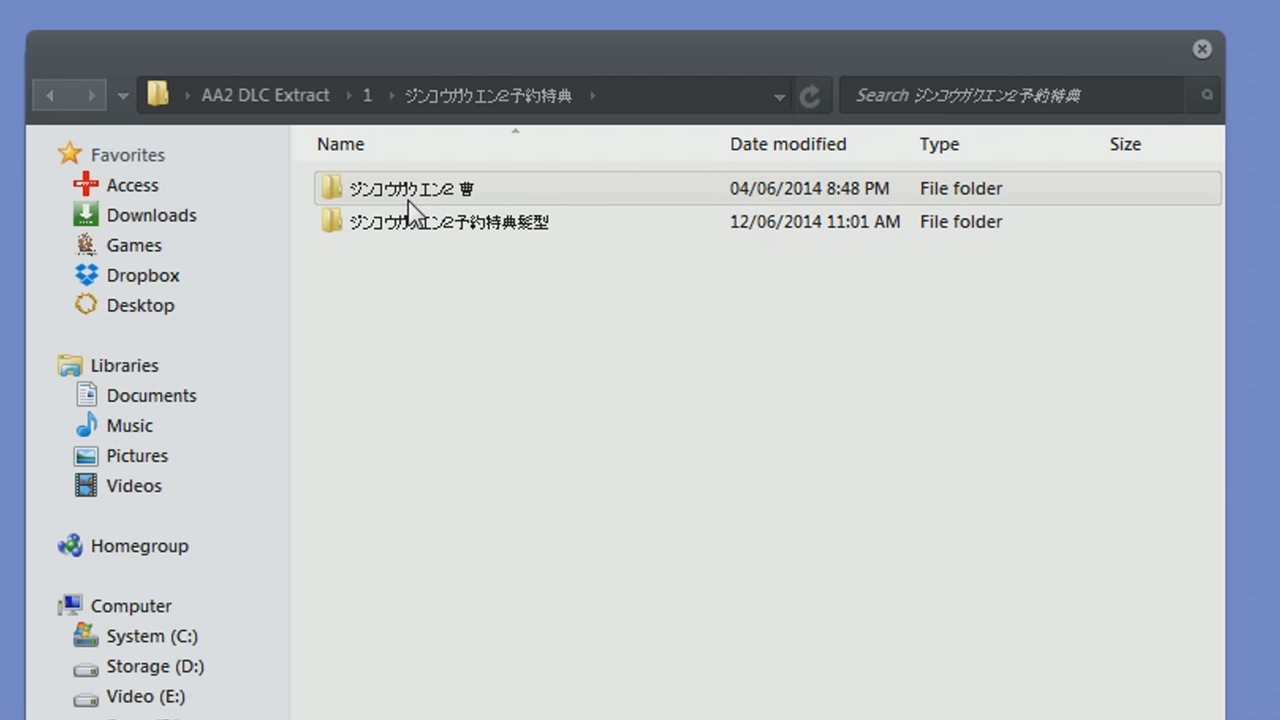
double_click(410, 205)
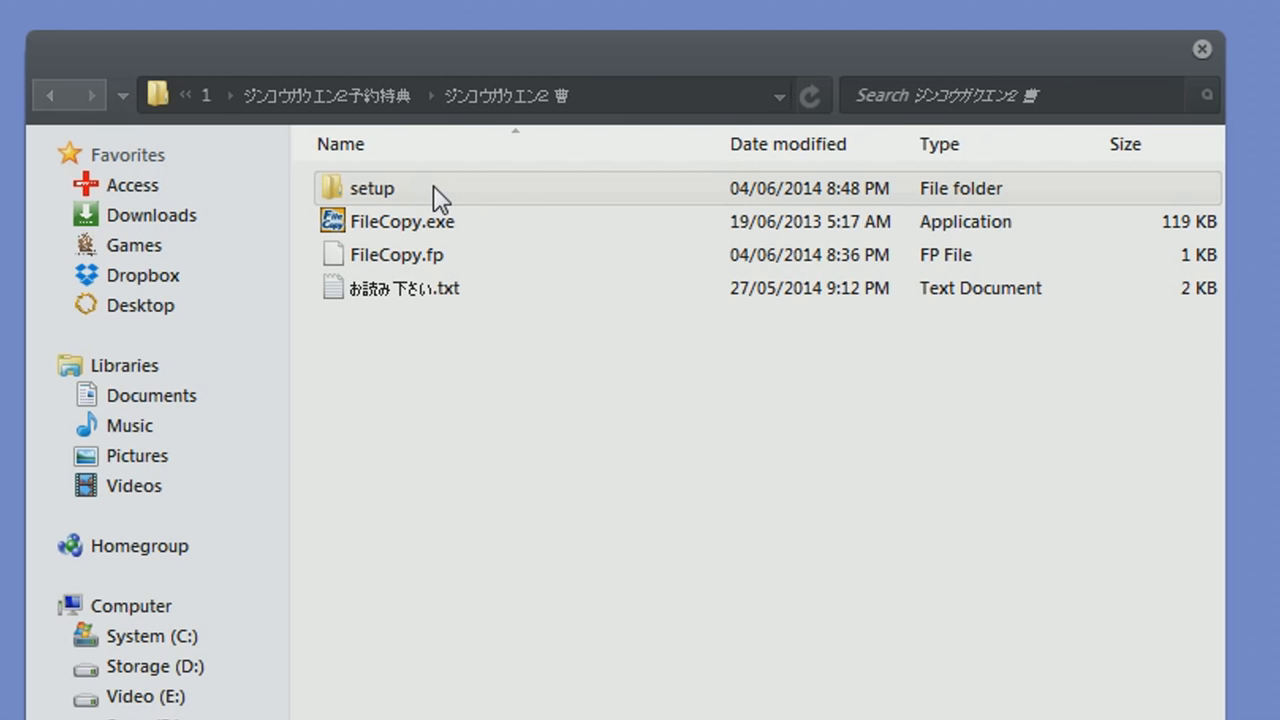
double_click(421, 198)
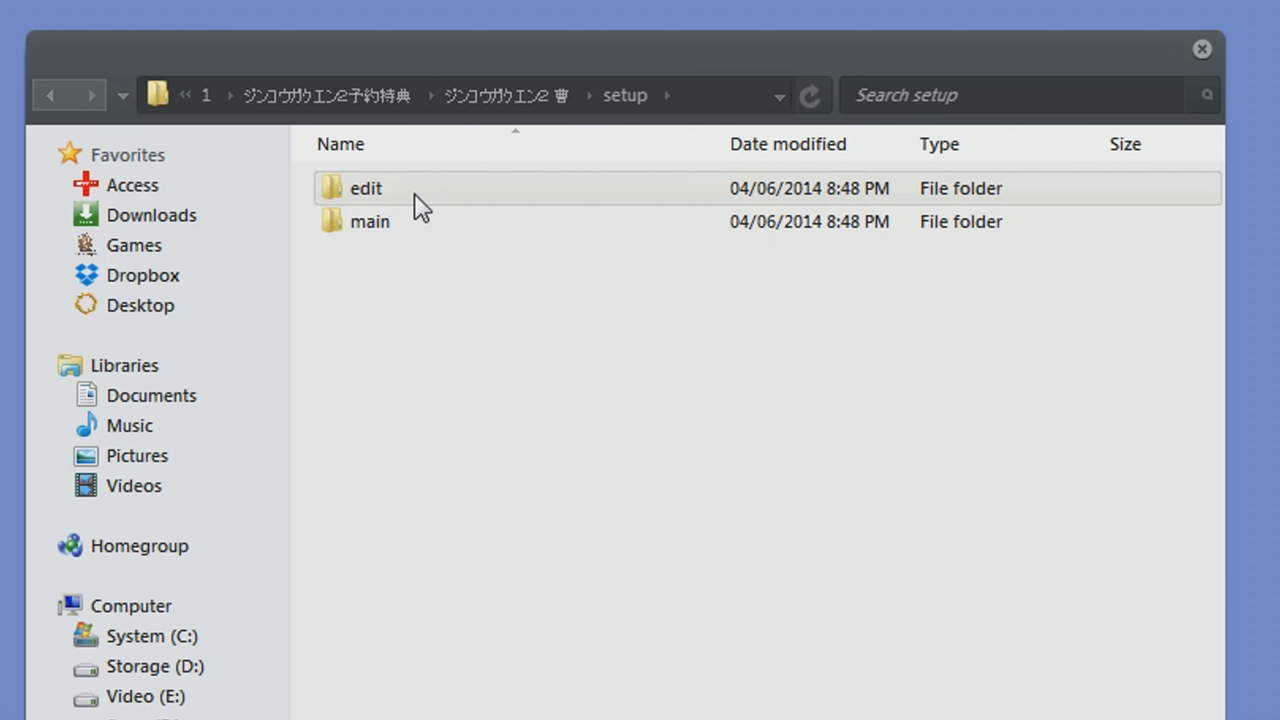
double_click(368, 189)
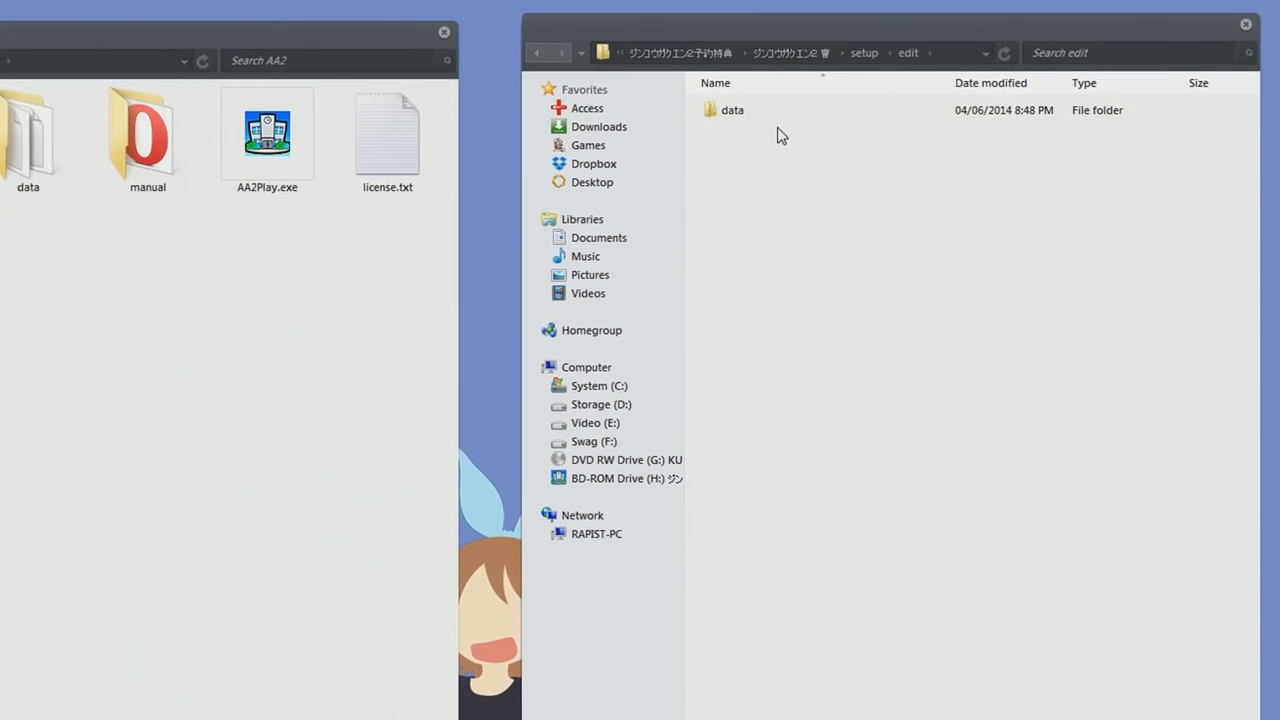
double_click(60, 115)
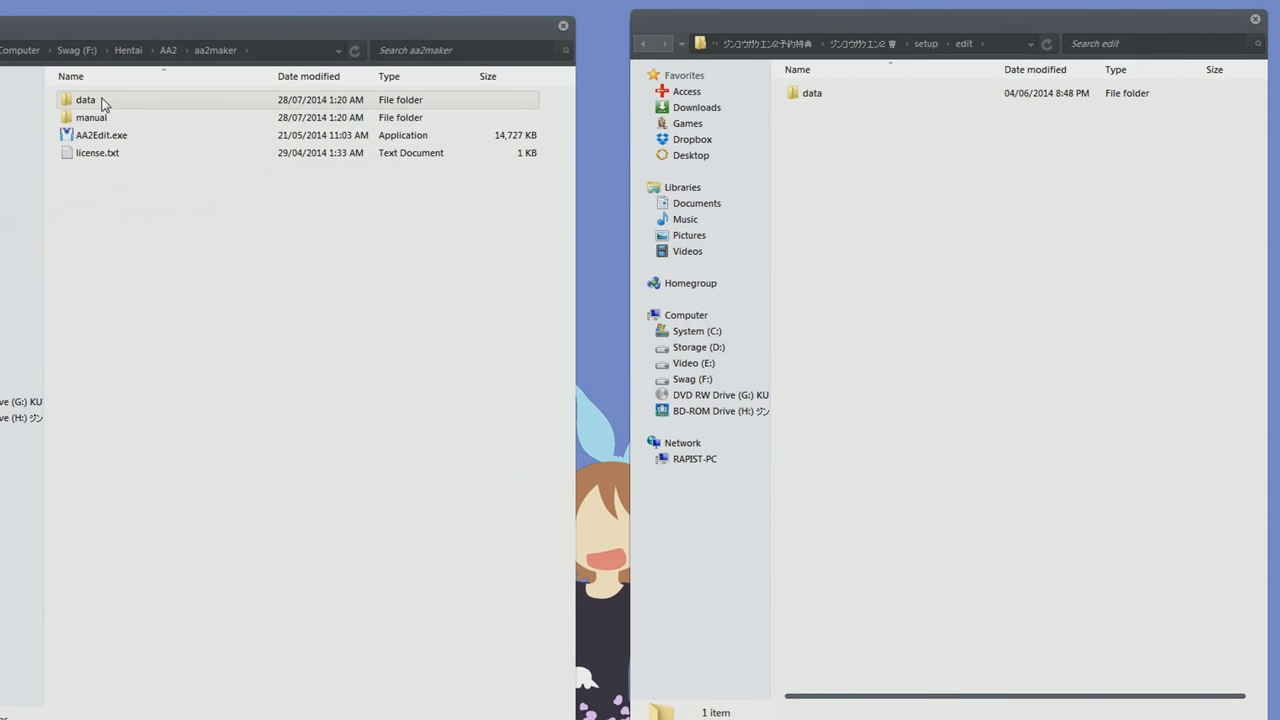
double_click(100, 101)
double_click(812, 93)
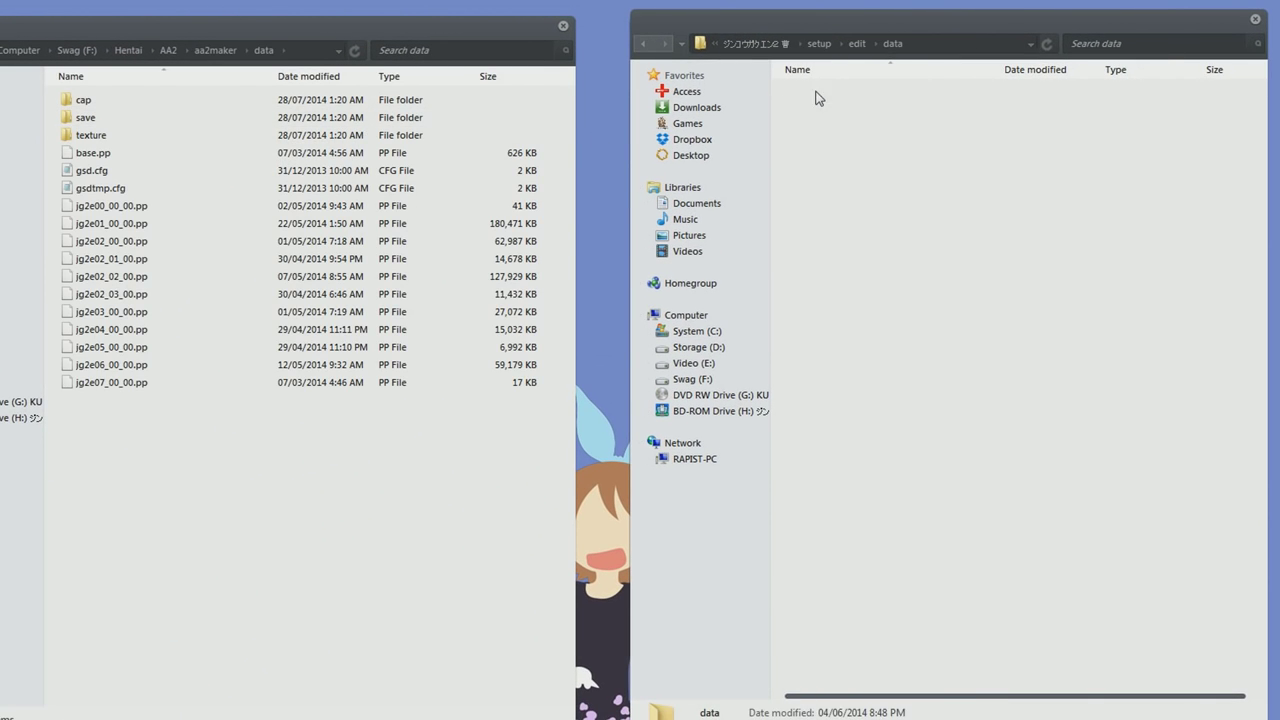
left_click_drag(820, 94, 195, 465)
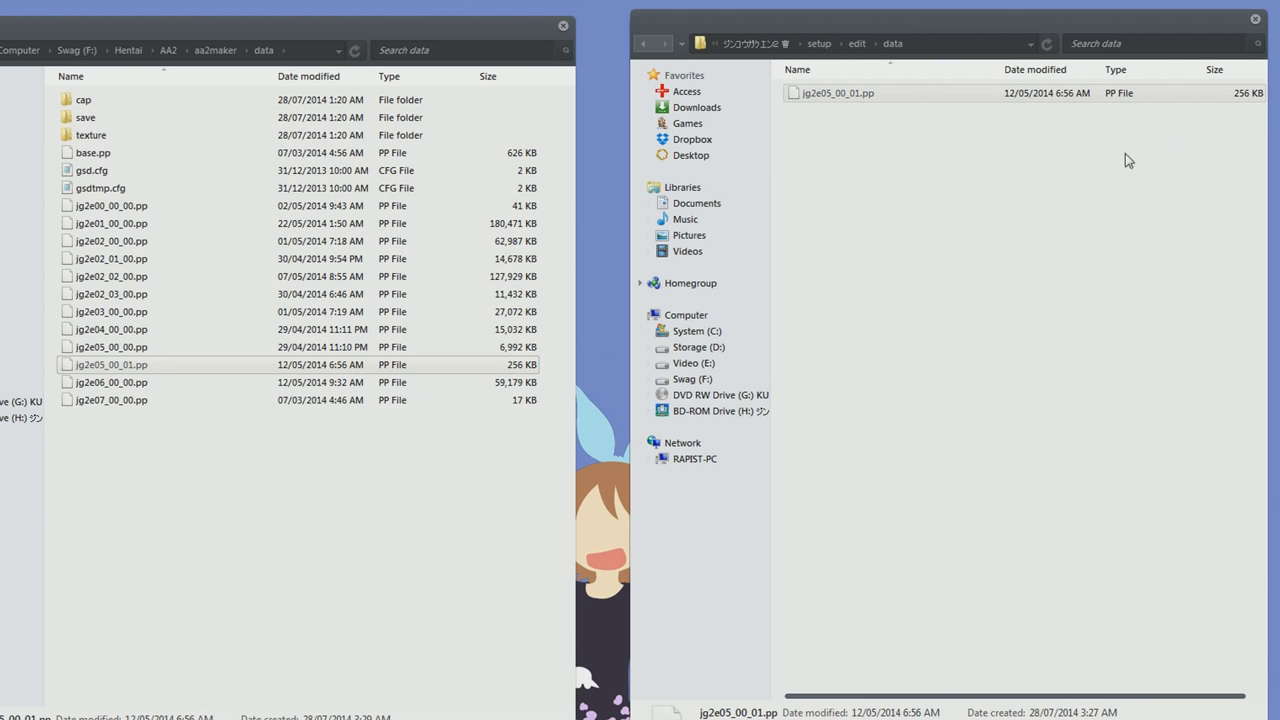
Copy the sound folder, jg2p00_00_01.pp and jg2p05_a21_01.pp from setup\main\data into the game's AA2\data folder
left_click(643, 44)
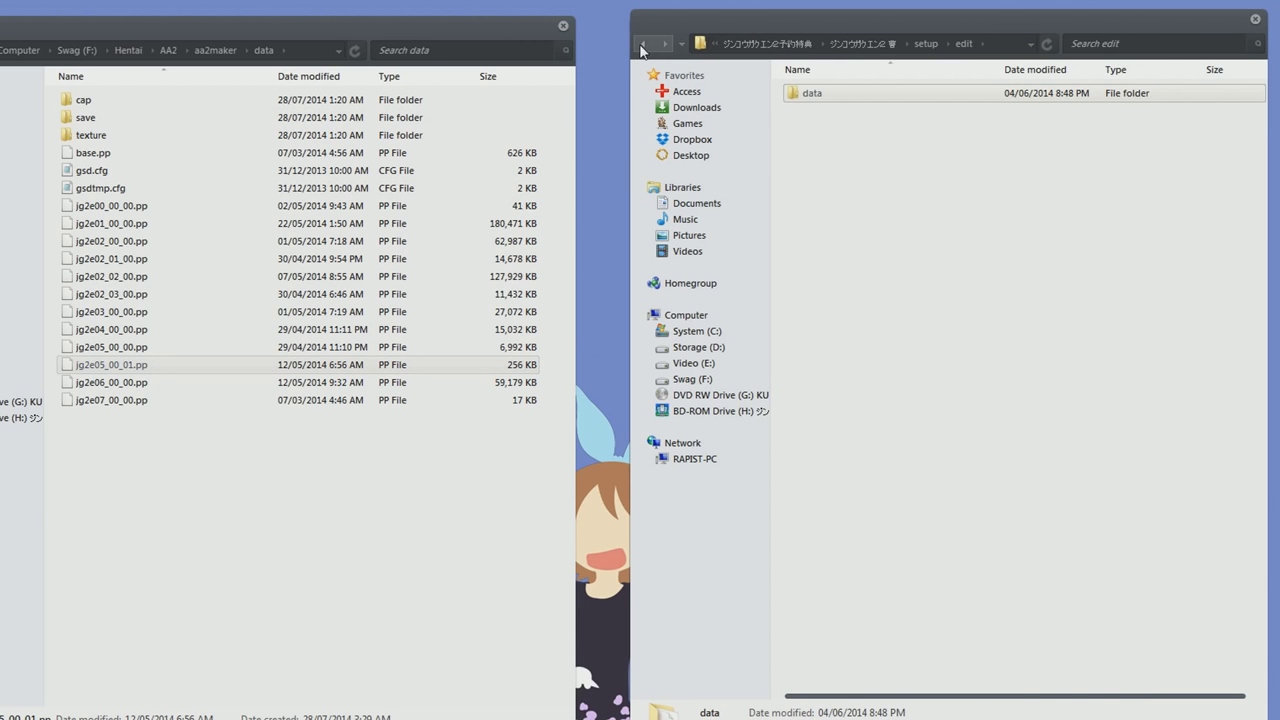
left_click(643, 44)
double_click(826, 111)
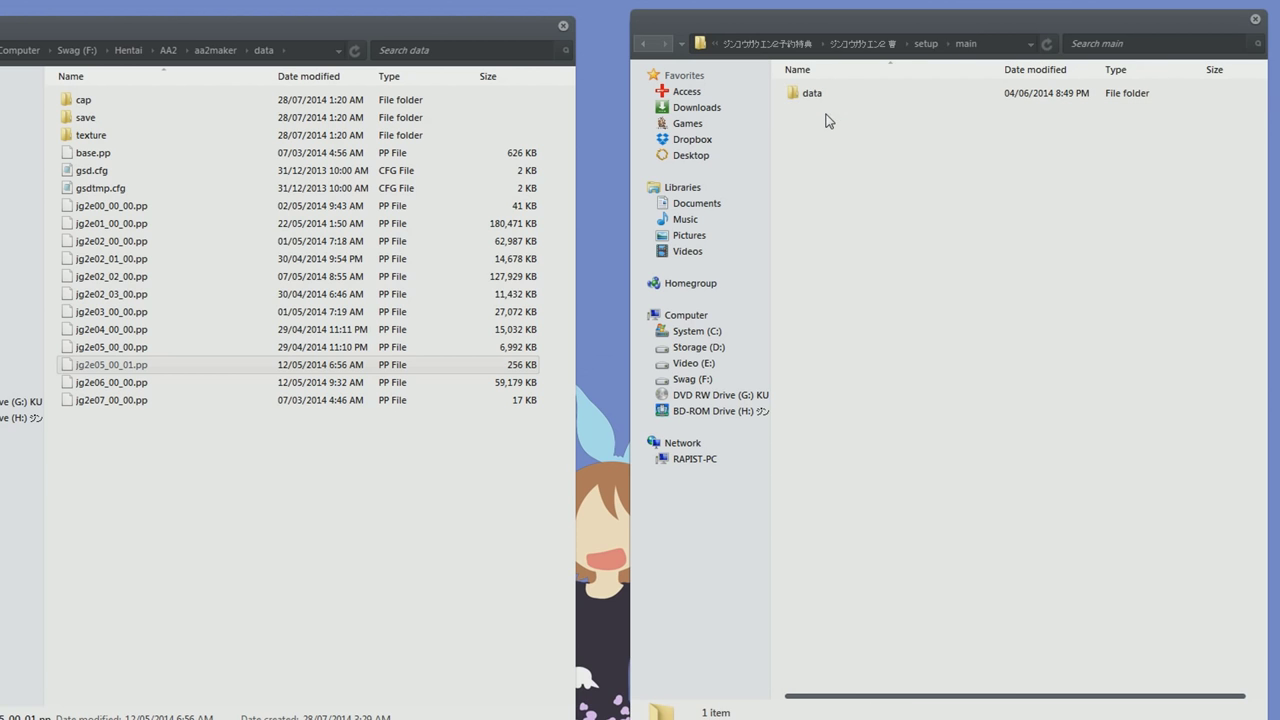
left_click(215, 50)
left_click(168, 50)
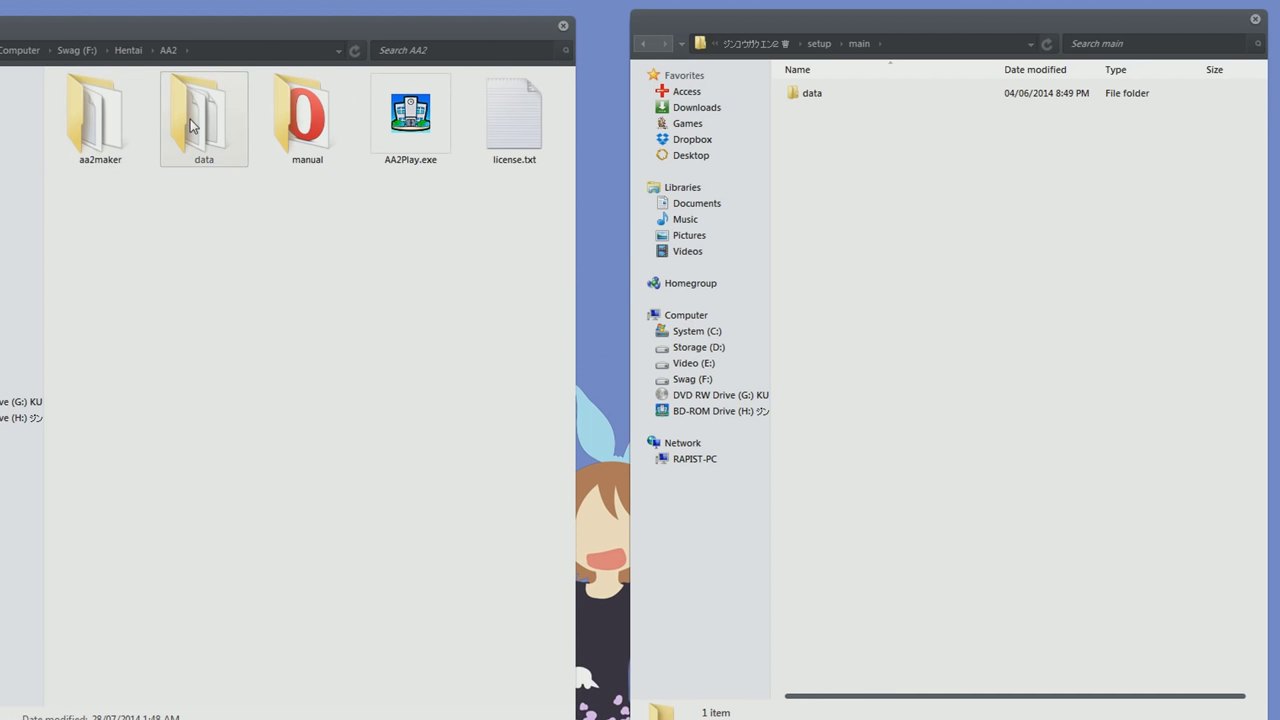
double_click(193, 125)
double_click(805, 93)
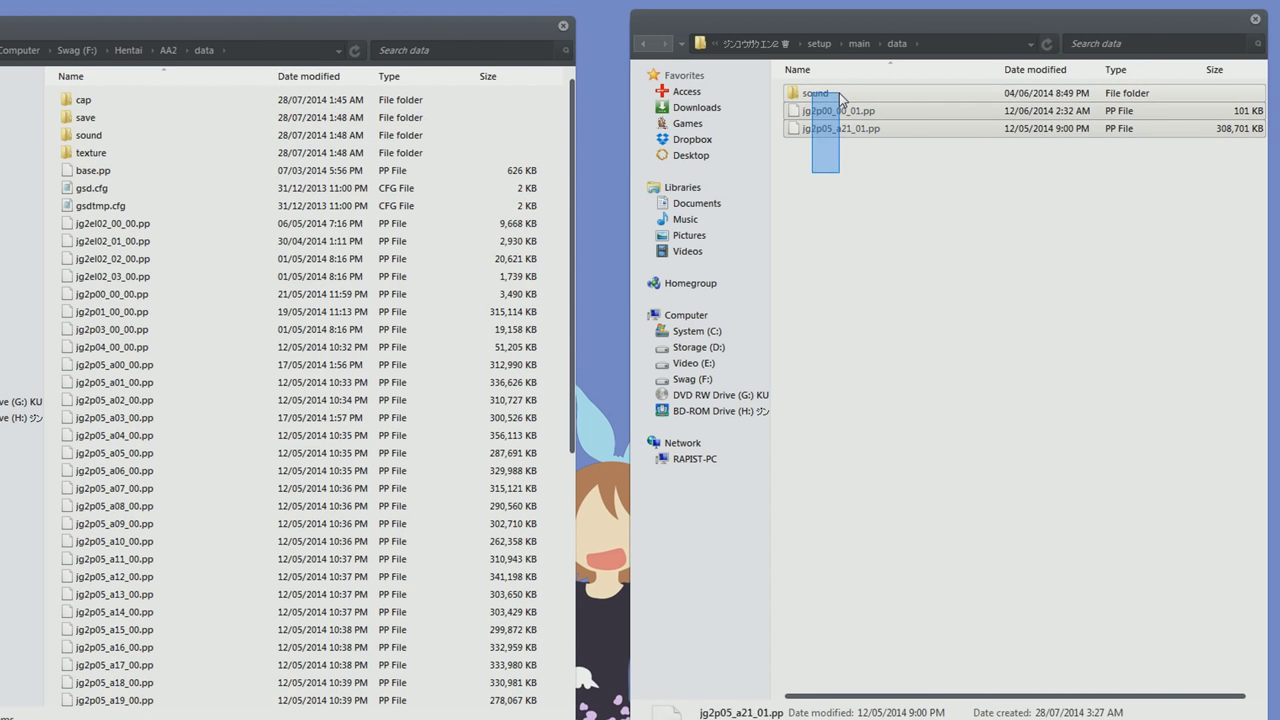
left_click_drag(840, 96, 838, 96)
left_click_drag(830, 100, 286, 309)
left_click(571, 549)
Copy jg2e02_00_01.pp and jg2e02_02_01.pp from the ジンコウガクエン2予約特典髪型 setup\edit\data folder into aa2maker\data
left_click(640, 43)
left_click(640, 43)
left_click(640, 43)
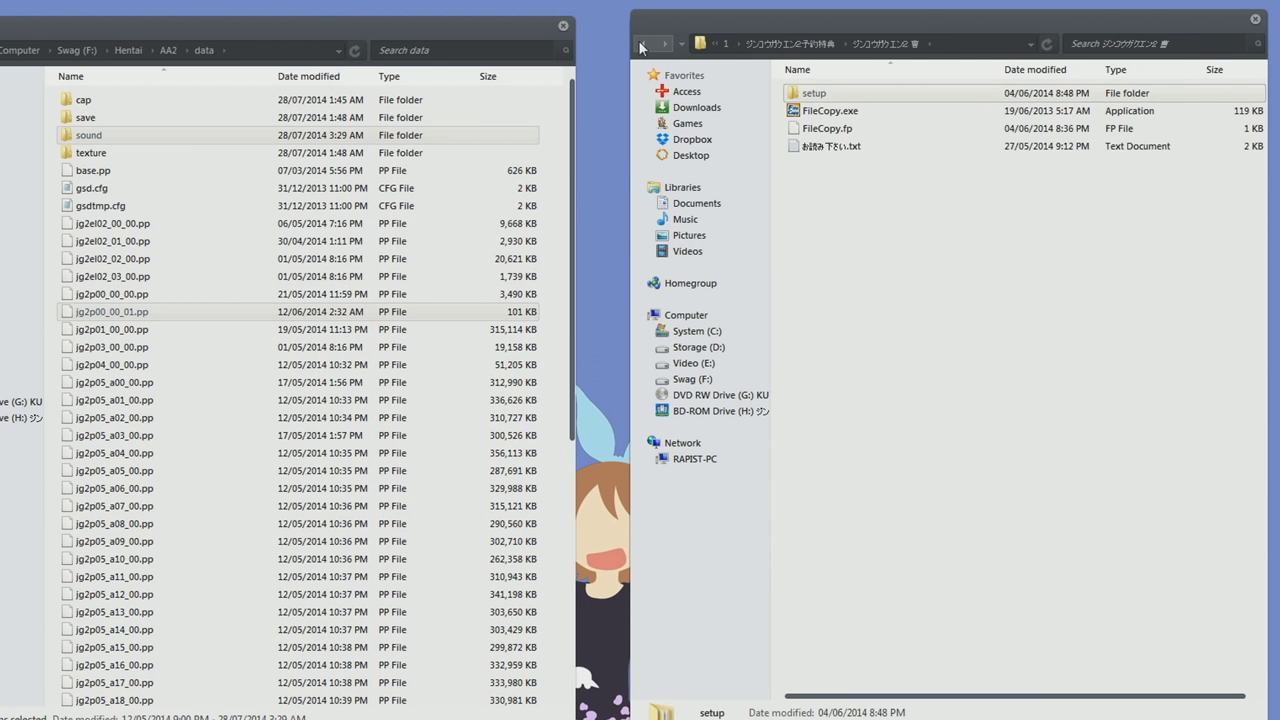
left_click(640, 43)
double_click(815, 110)
left_click(168, 50)
double_click(814, 94)
double_click(817, 94)
double_click(100, 125)
double_click(100, 100)
double_click(812, 94)
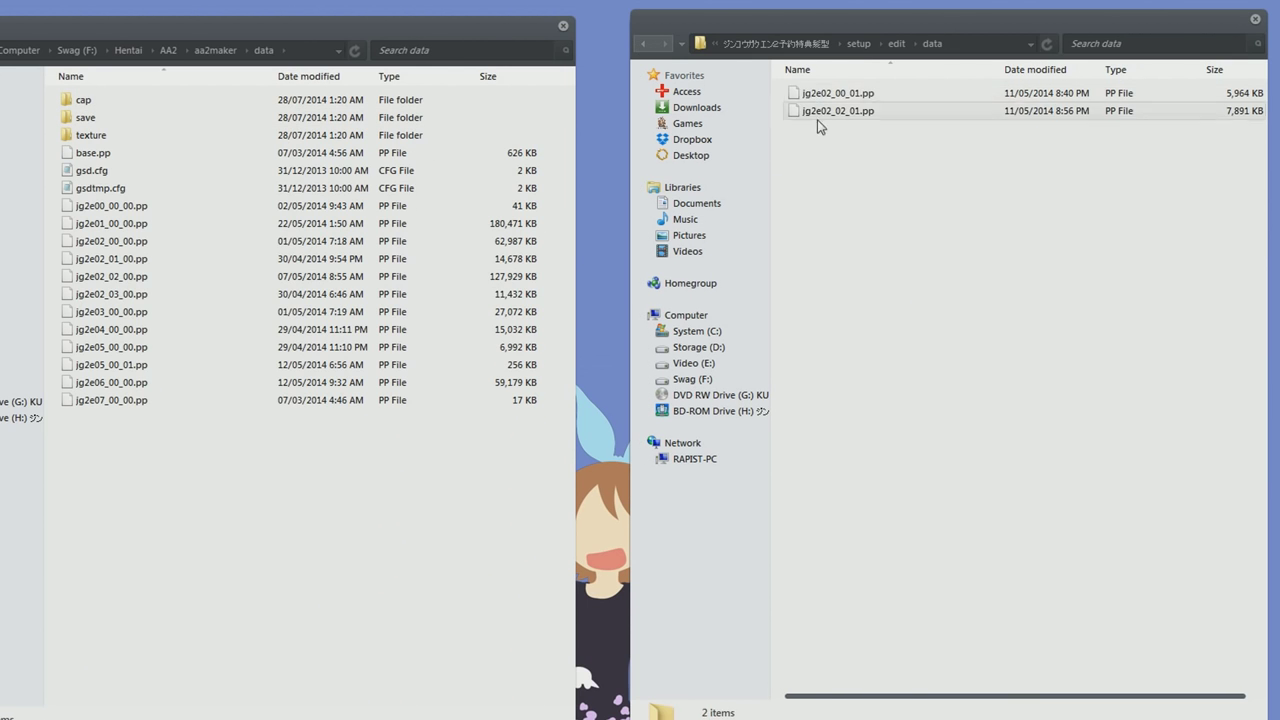
left_click_drag(818, 128, 806, 93)
left_click_drag(810, 106, 280, 410)
Copy jg2el02_00_01.pp and jg2el02_02_01.pp from the same package's setup\main\data folder into AA2\data
left_click(641, 43)
left_click(641, 43)
double_click(808, 111)
left_click(168, 50)
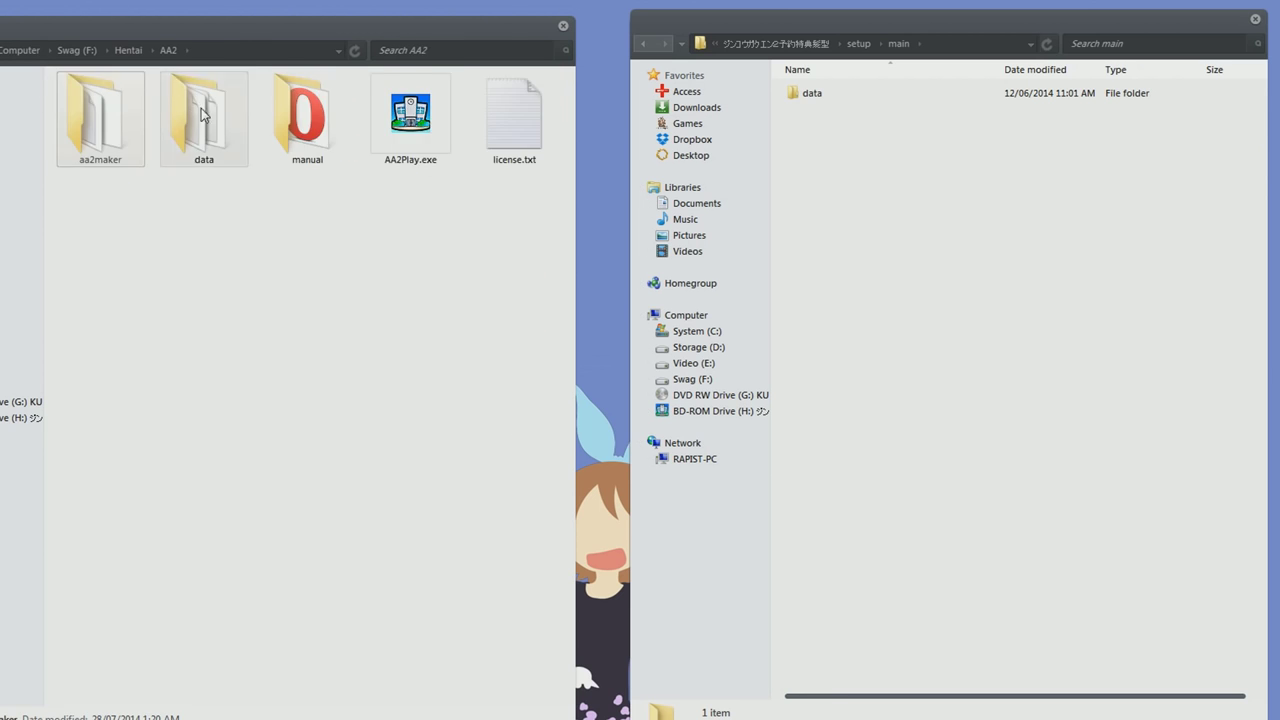
double_click(201, 108)
double_click(813, 93)
left_click_drag(823, 150, 806, 93)
left_click_drag(810, 106, 163, 440)
Copy the files from folder 2's ジンコウガクエン2 七夕 追加髪型データ setup\edit\data folder into aa2maker\data
left_click(641, 43)
left_click(641, 43)
left_click(641, 43)
left_click(641, 43)
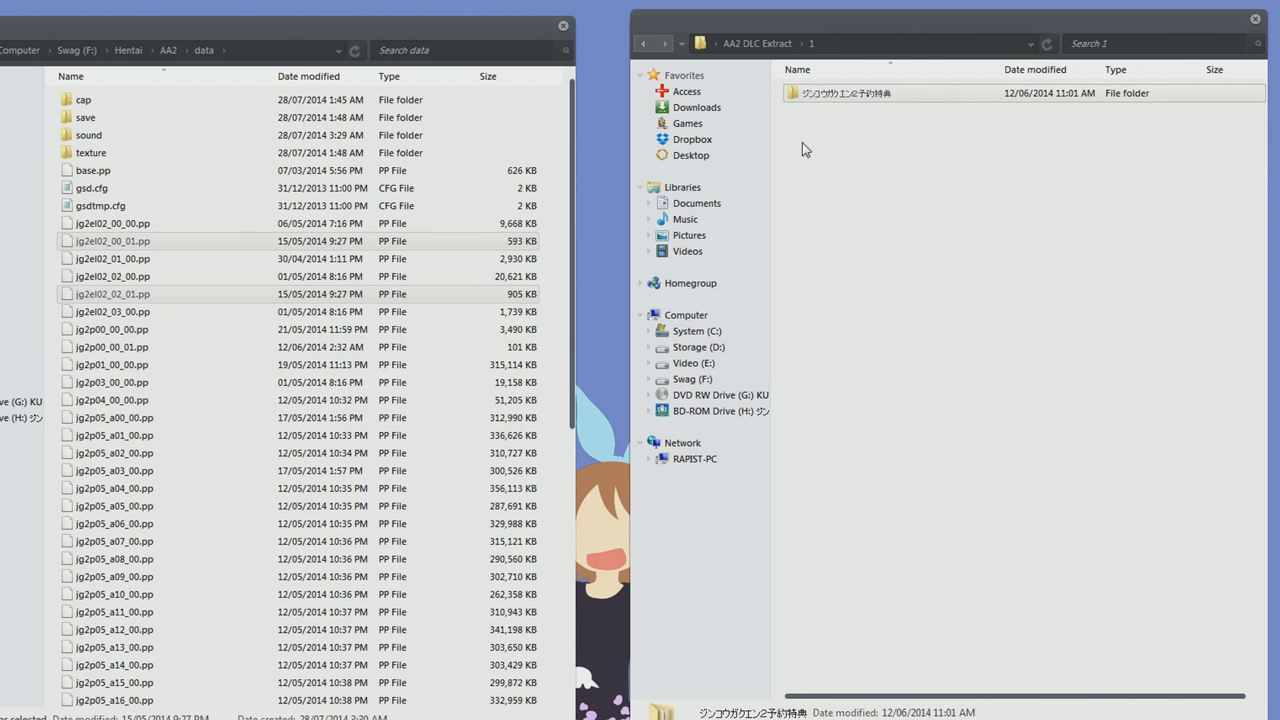
key("BackSpace")
left_click(168, 50)
double_click(917, 114)
double_click(857, 94)
double_click(815, 94)
double_click(98, 120)
double_click(812, 94)
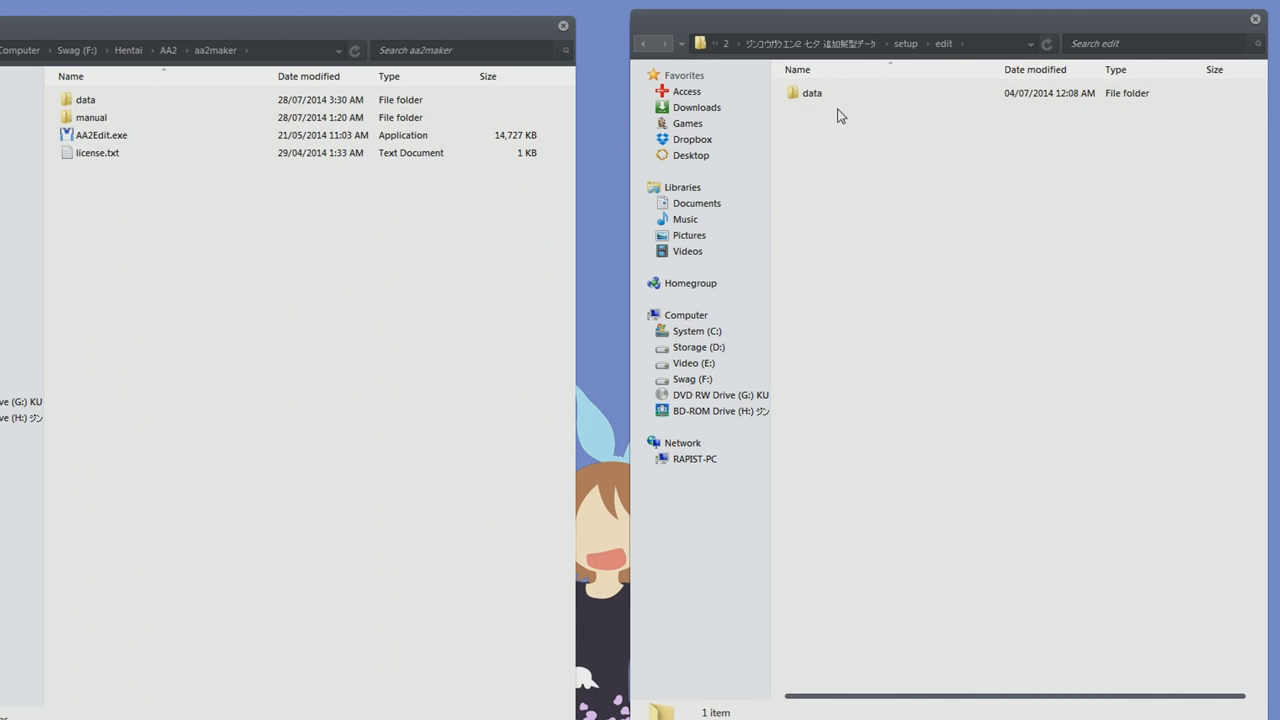
double_click(812, 93)
double_click(86, 100)
left_click_drag(840, 94, 229, 585)
Copy the files from the same 七夕 package's setup\main\data folder into the game's AA2\data folder
key("BackSpace")
key("BackSpace")
double_click(846, 114)
left_click(168, 50)
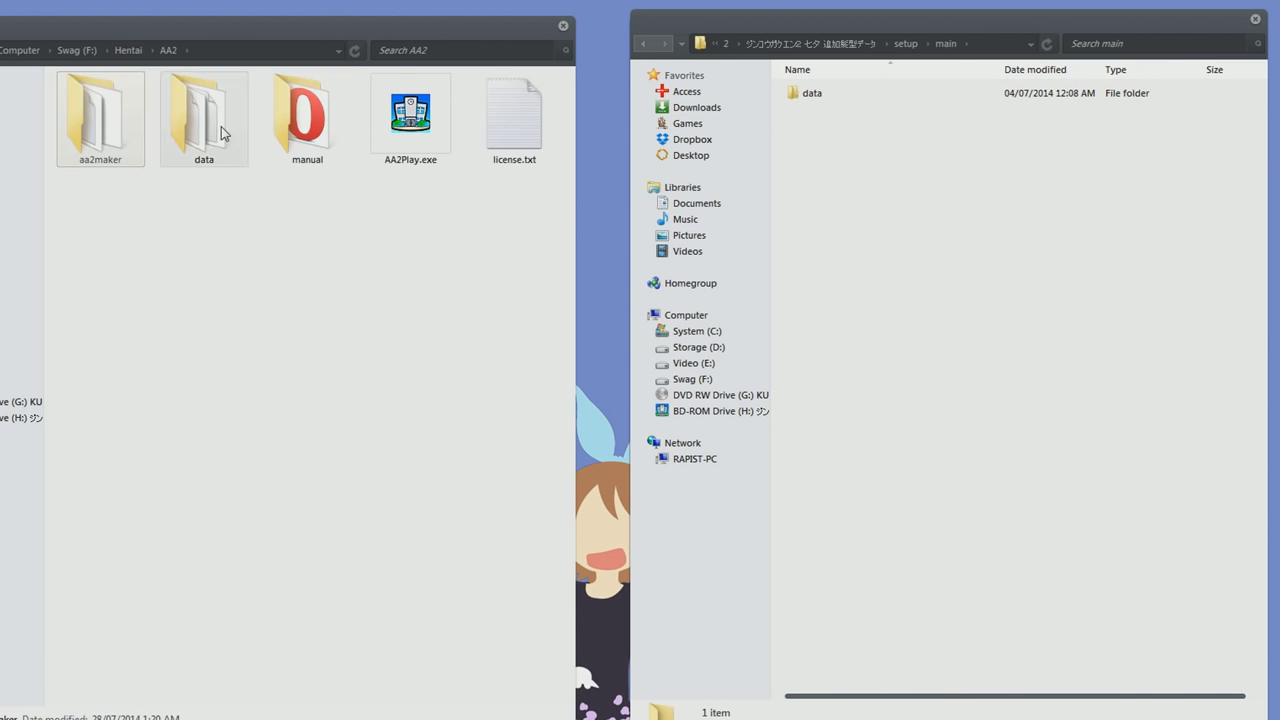
double_click(221, 133)
double_click(808, 92)
left_click_drag(820, 93, 229, 418)
Copy the data files of folder 3's package into the game's aa2maker\data and AA2\data folders
left_click(641, 43)
left_click(641, 43)
left_click(641, 43)
double_click(641, 43)
left_click(168, 50)
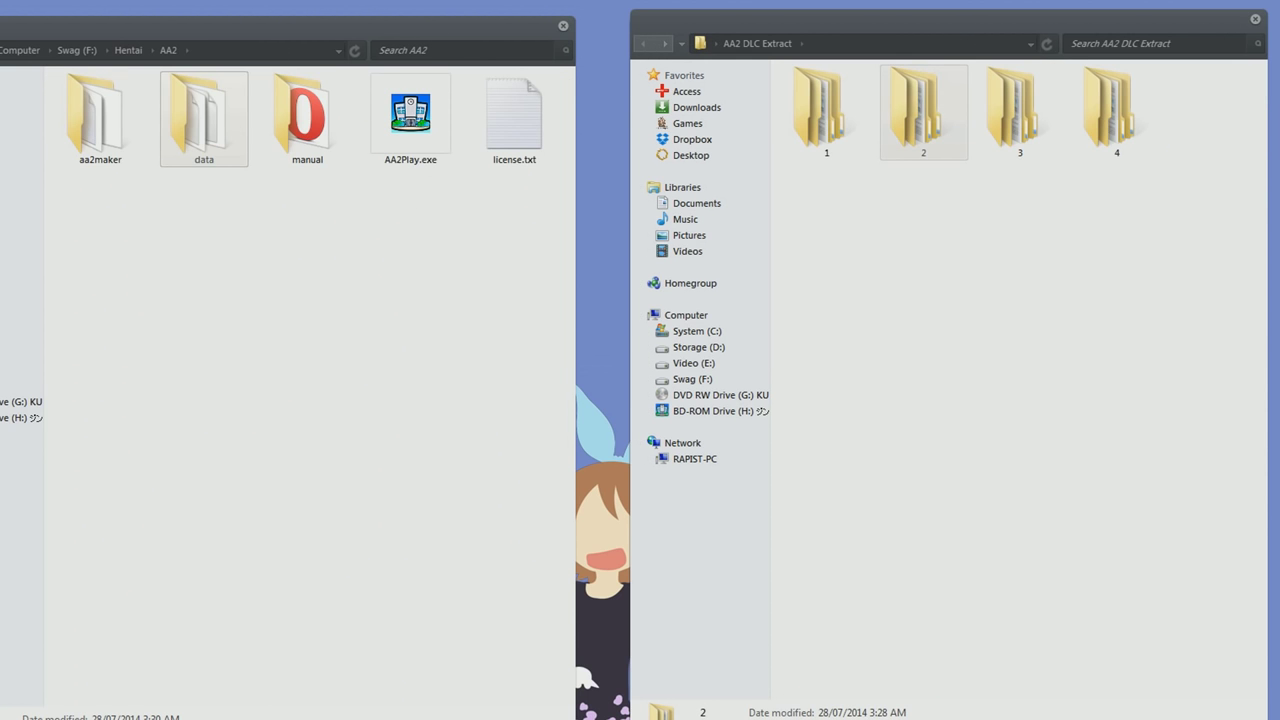
double_click(1019, 112)
double_click(840, 94)
double_click(834, 95)
double_click(98, 120)
left_click(168, 50)
Copy the data folder and AA2Edit.exe from folder 4's Ver6 update setup\edit into aa2maker, merging folders and replacing existing files
triple_click(641, 43)
double_click(1088, 116)
double_click(851, 94)
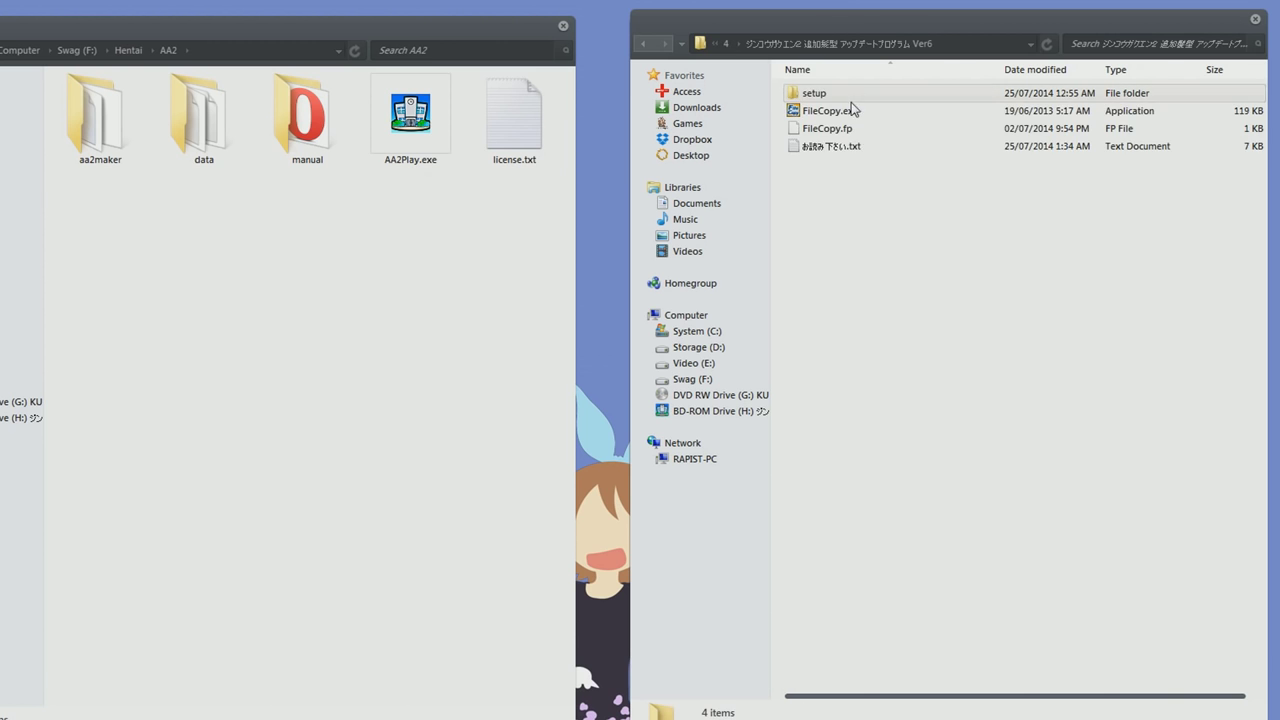
double_click(823, 93)
double_click(828, 93)
left_click(80, 140)
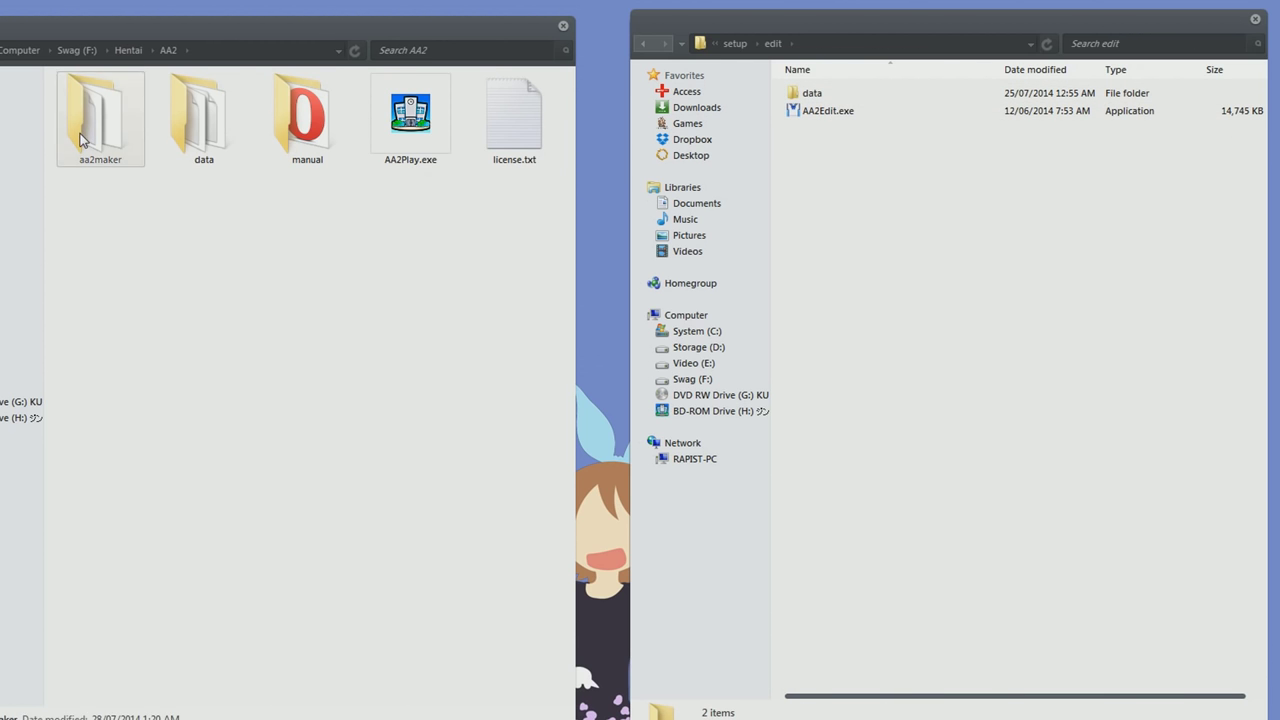
double_click(80, 140)
left_click_drag(809, 149, 289, 334)
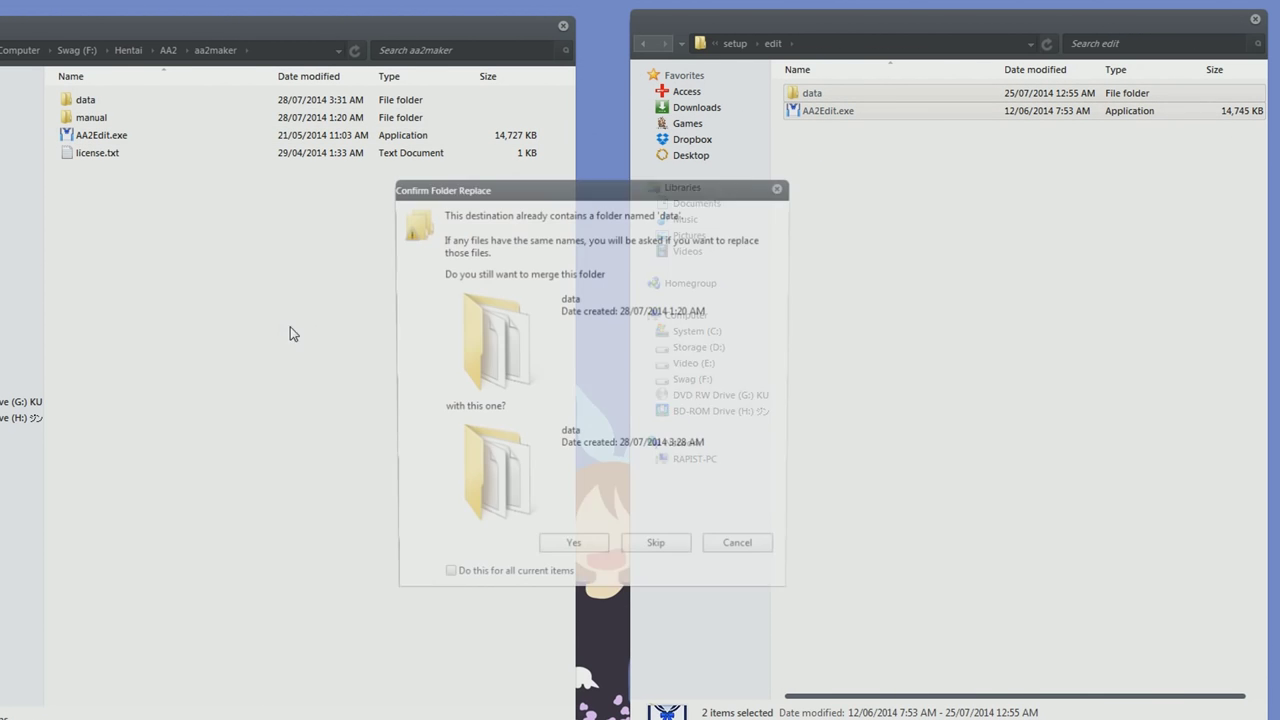
left_click(574, 553)
left_click(515, 325)
left_click(550, 321)
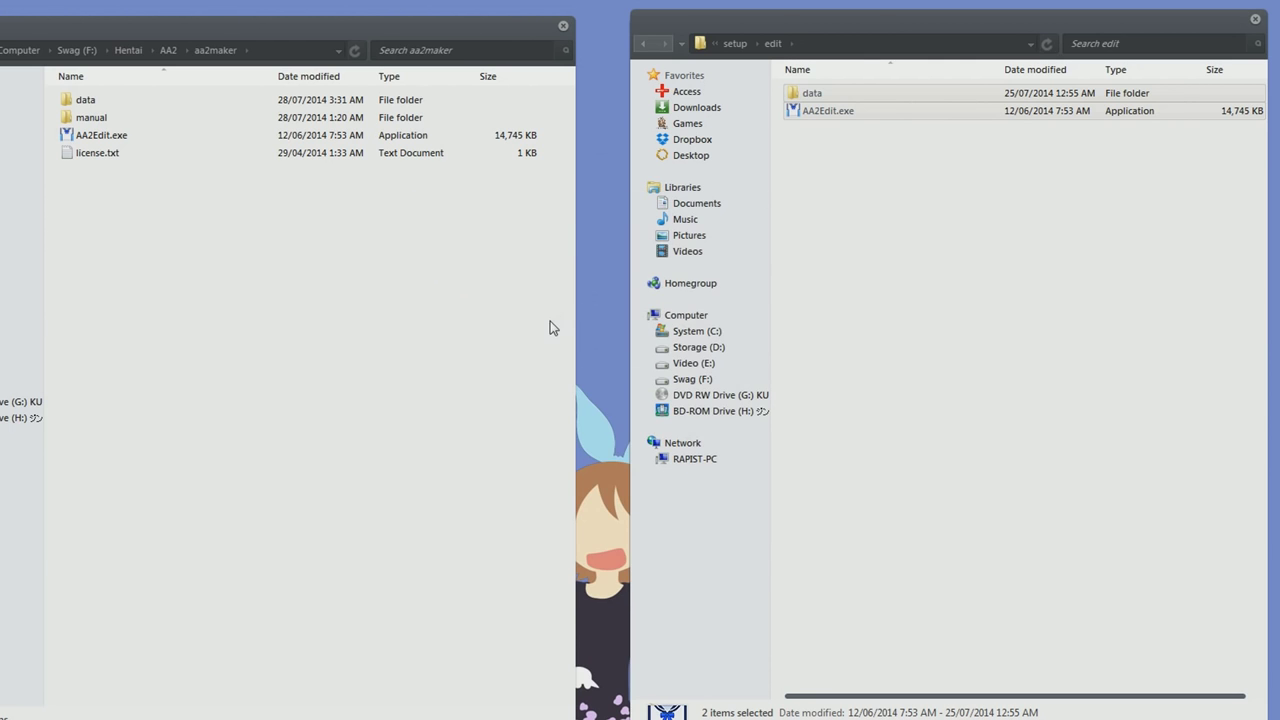
Copy data, manual and AA2Play.exe from folder 4's setup\main into the AA2 folder, merging folders and replacing existing files
left_click(646, 44)
double_click(850, 112)
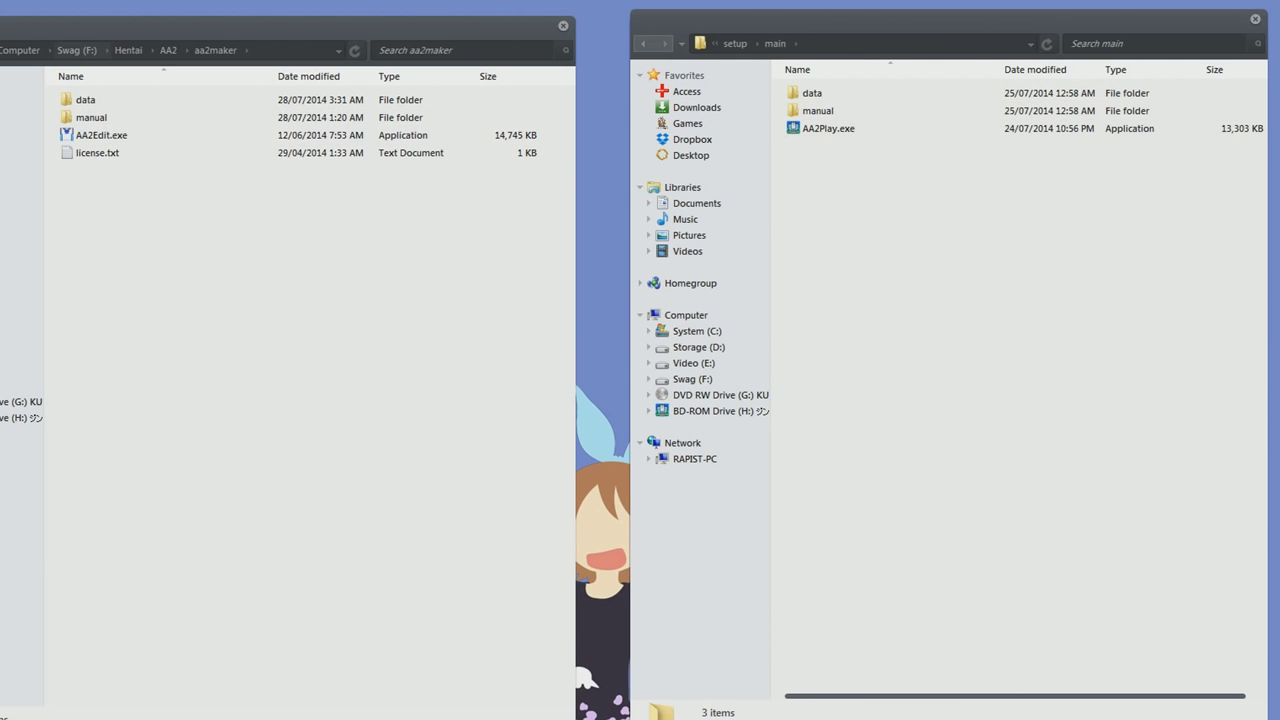
double_click(320, 100)
left_click_drag(817, 164, 832, 103)
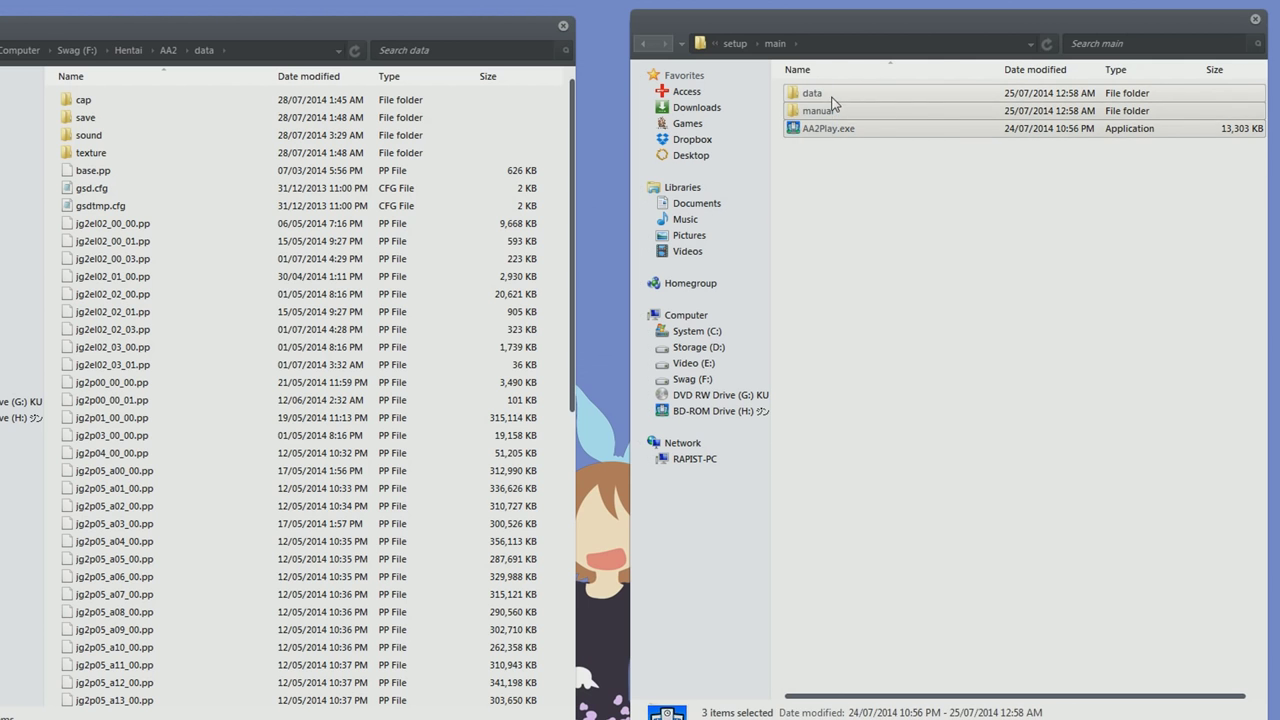
left_click(168, 50)
left_click(814, 243)
left_click_drag(807, 173, 270, 320)
left_click(573, 544)
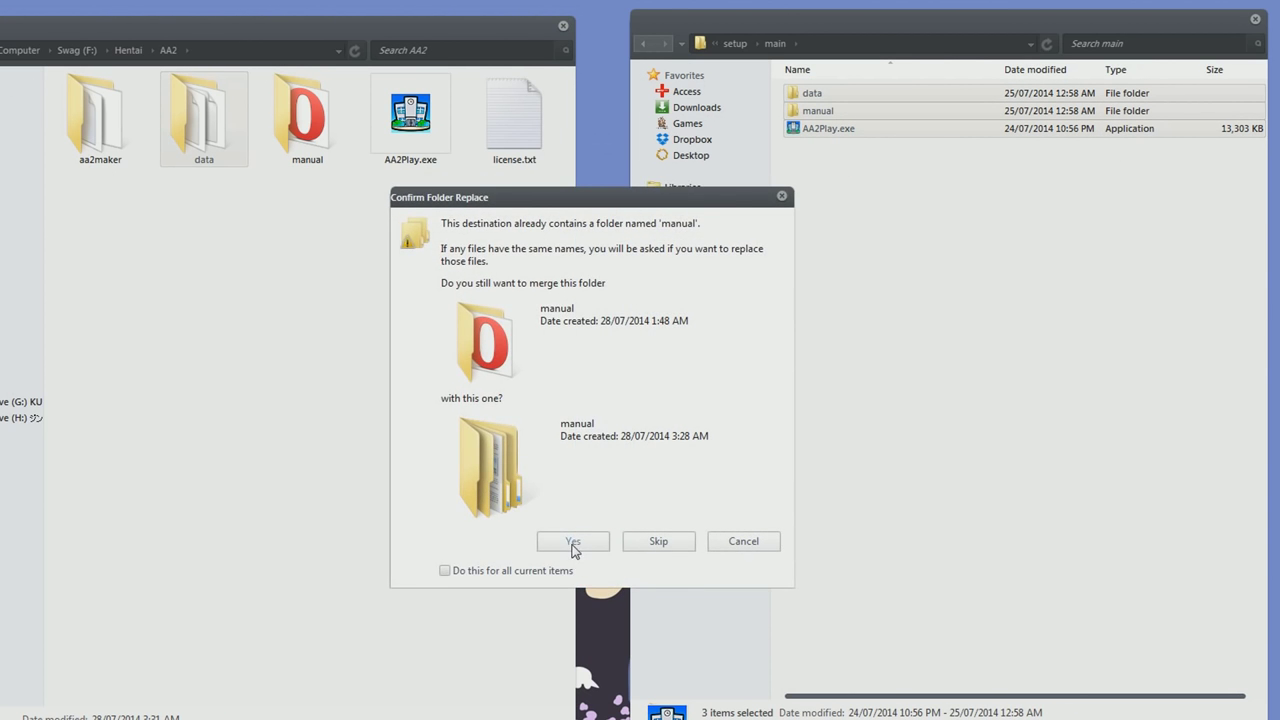
left_click(573, 541)
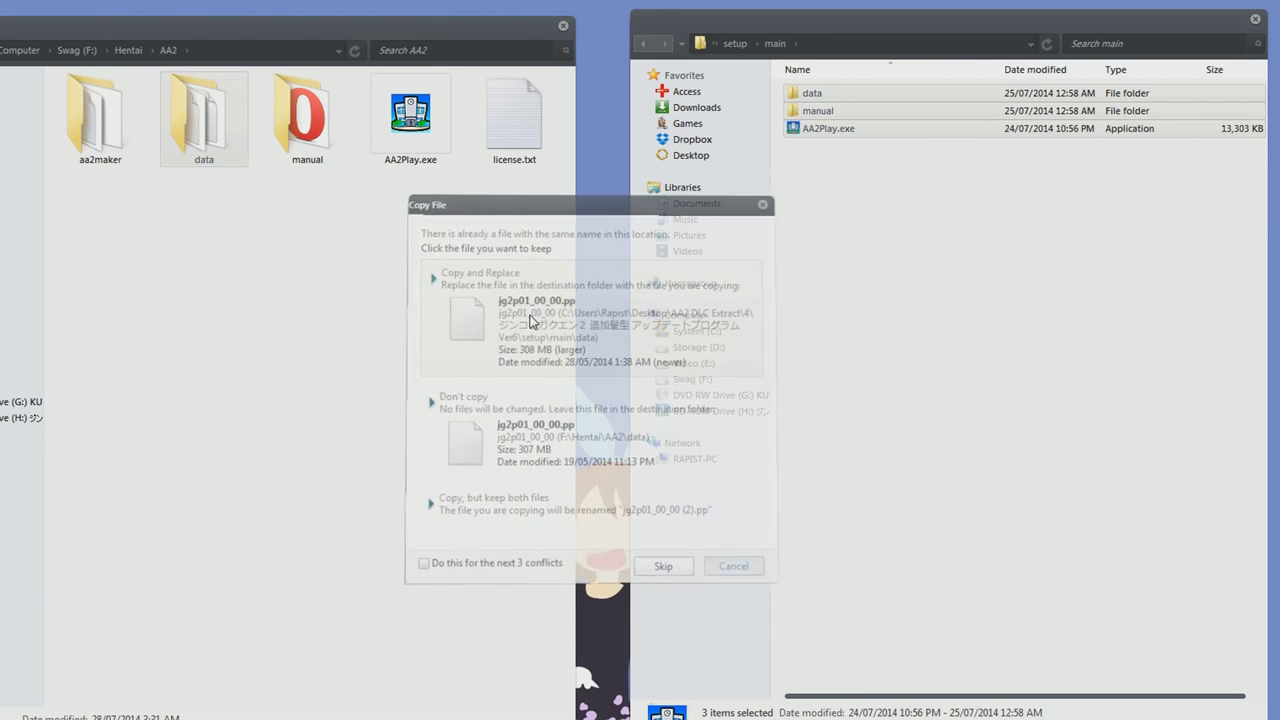
left_click(555, 322)
left_click(555, 320)
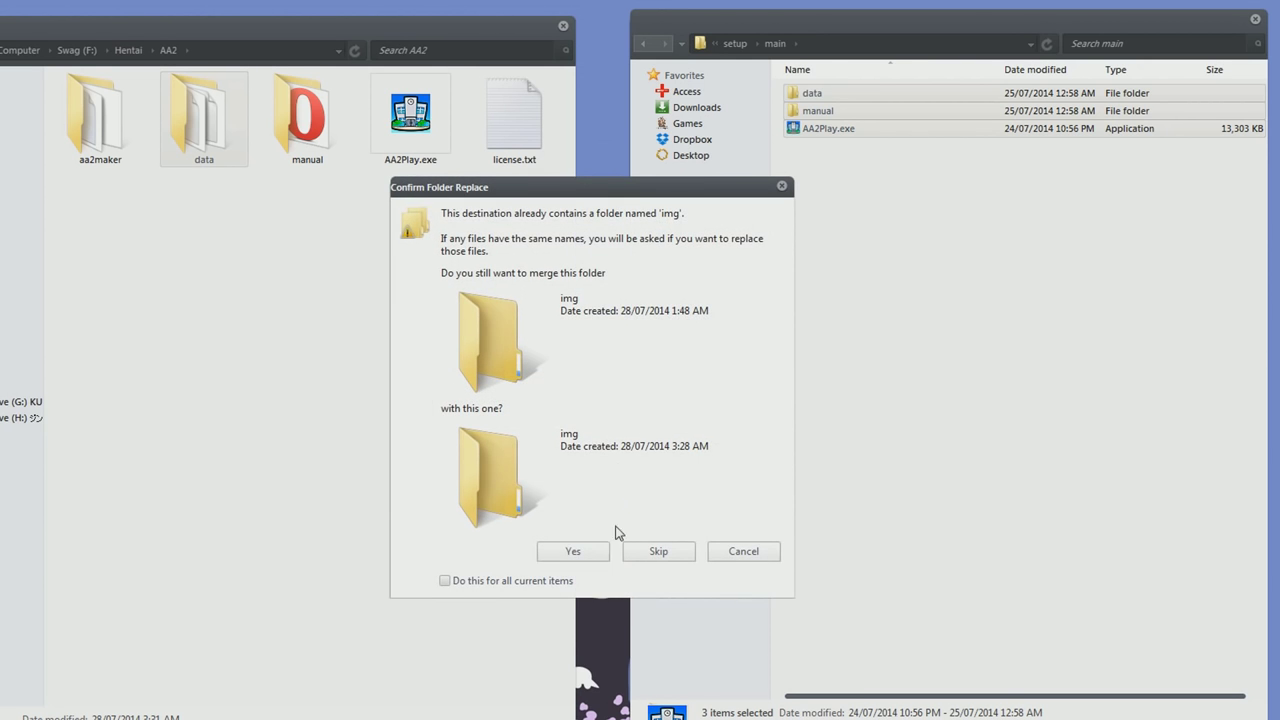
left_click(573, 551)
left_click(557, 298)
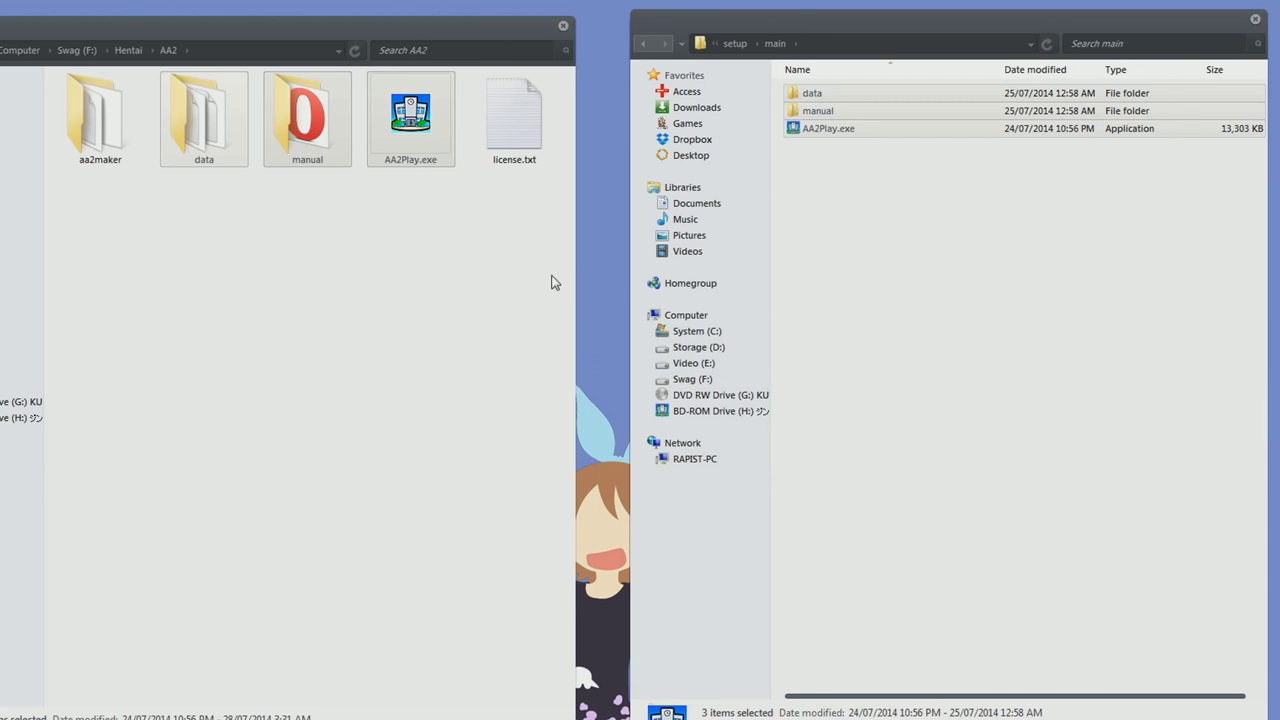
Clear the selection in setup\main and go back up to the AA2 DLC Extract folder
left_click(940, 205)
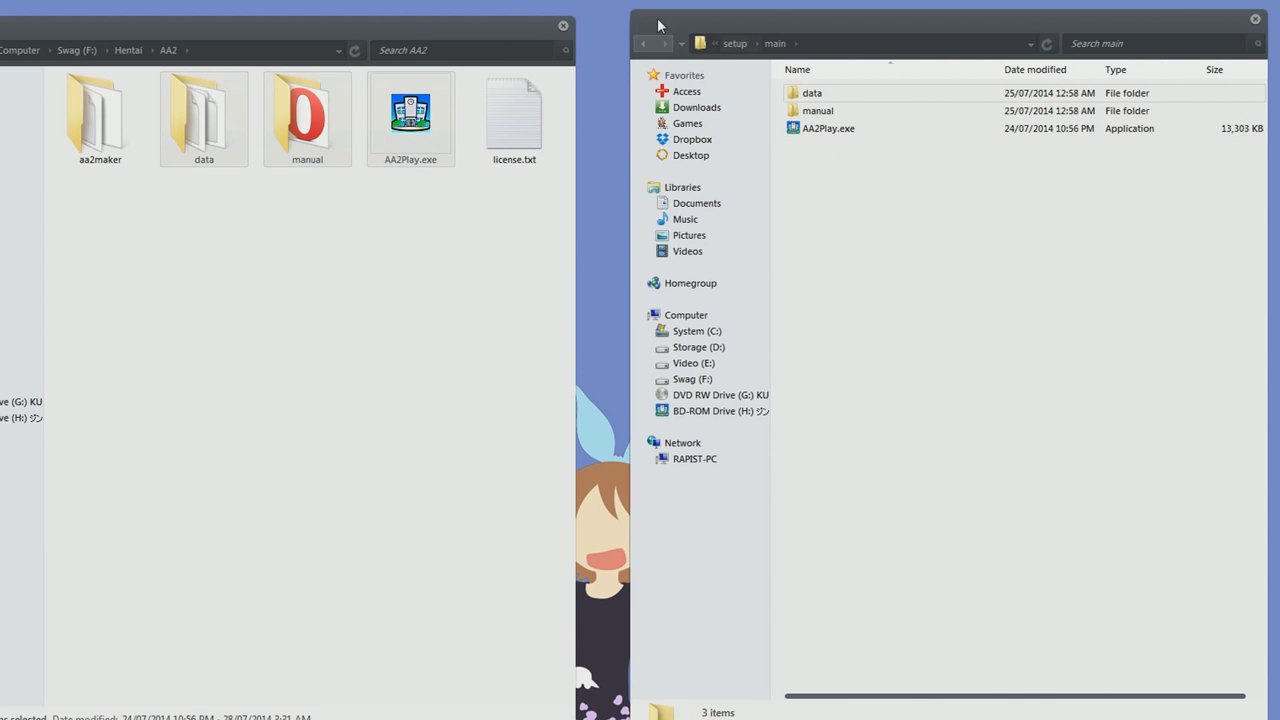
left_click(641, 43)
left_click(641, 43)
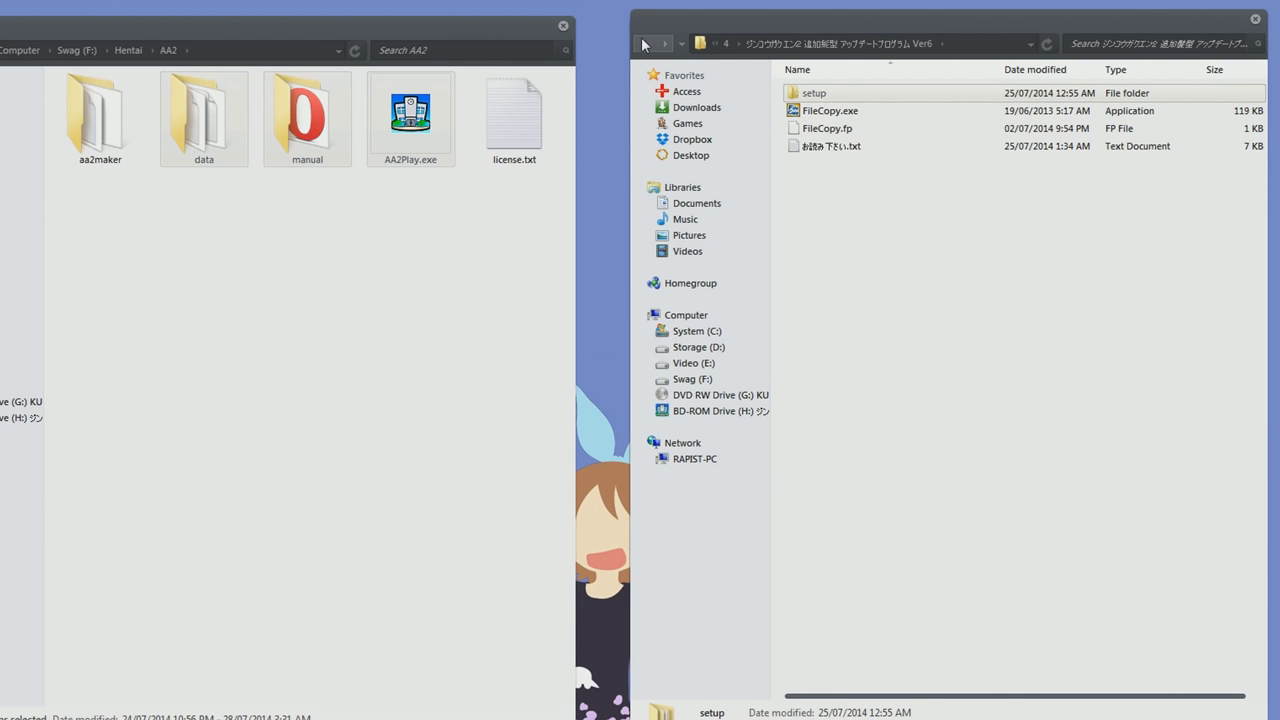
left_click(641, 38)
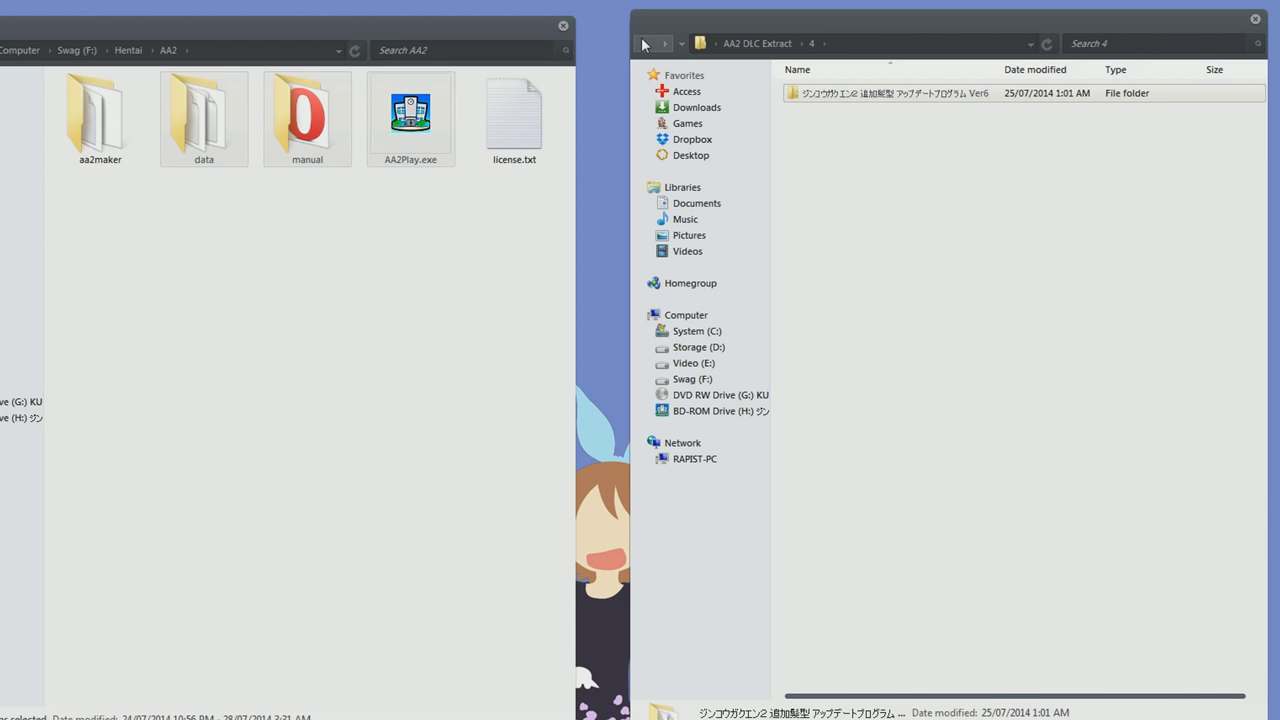
left_click(641, 38)
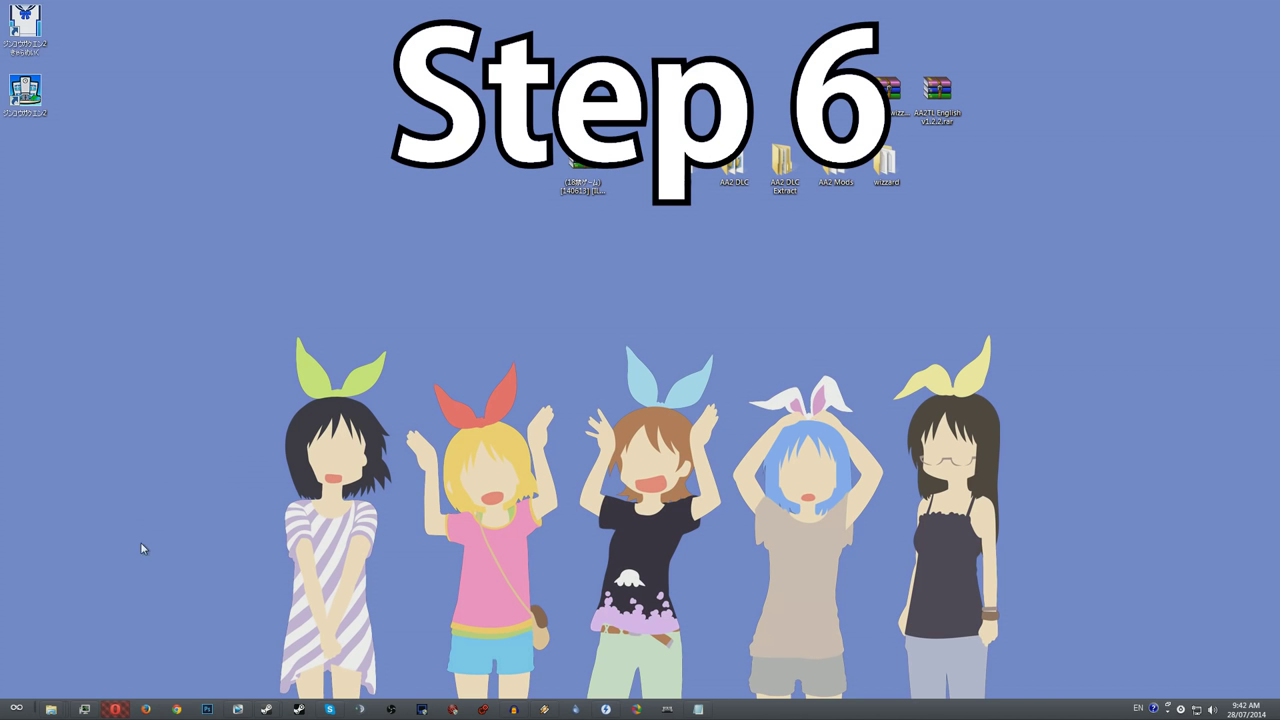
Switch to the Opera browser
left_click(113, 710)
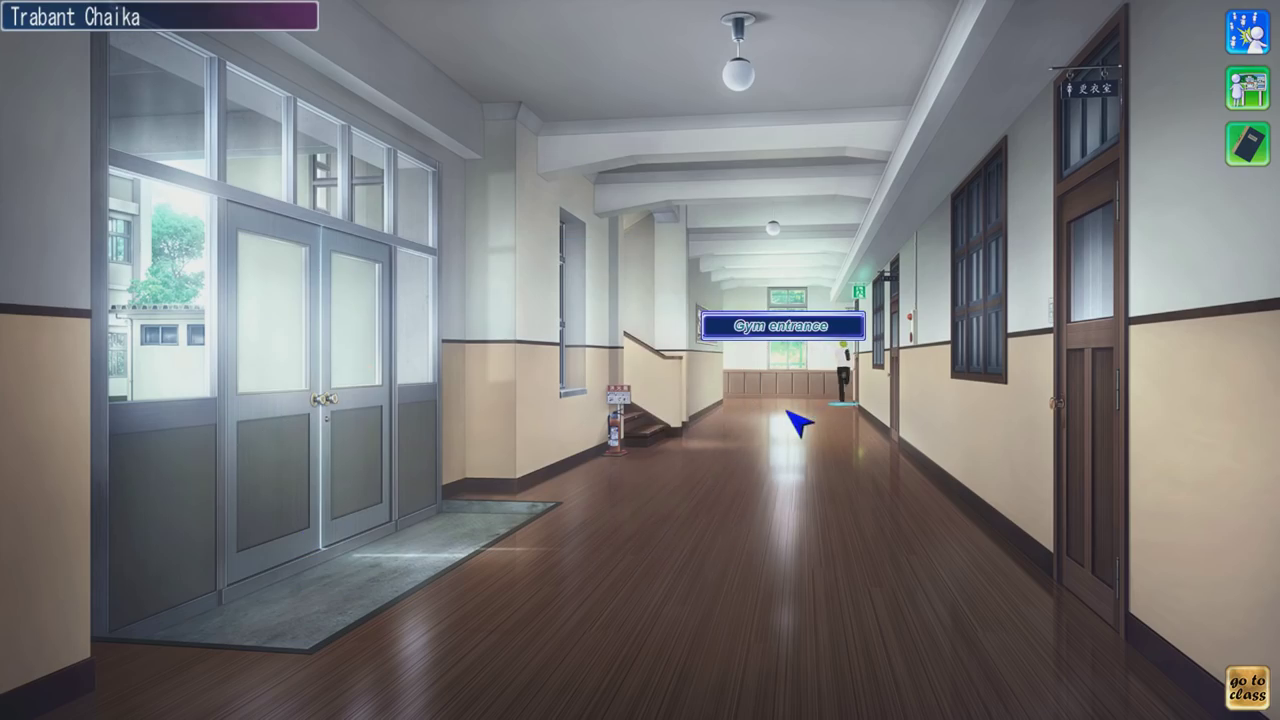
left_click(800, 423)
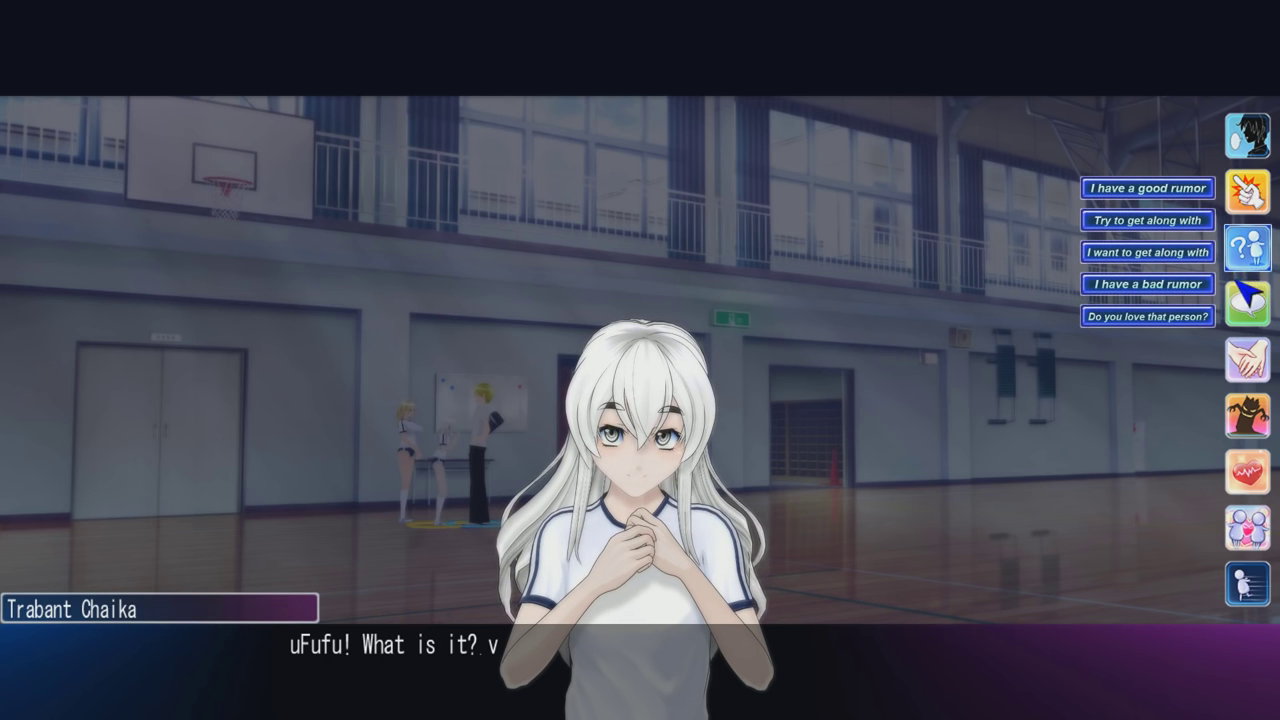
mouse_move(1248, 304)
left_click(1166, 356)
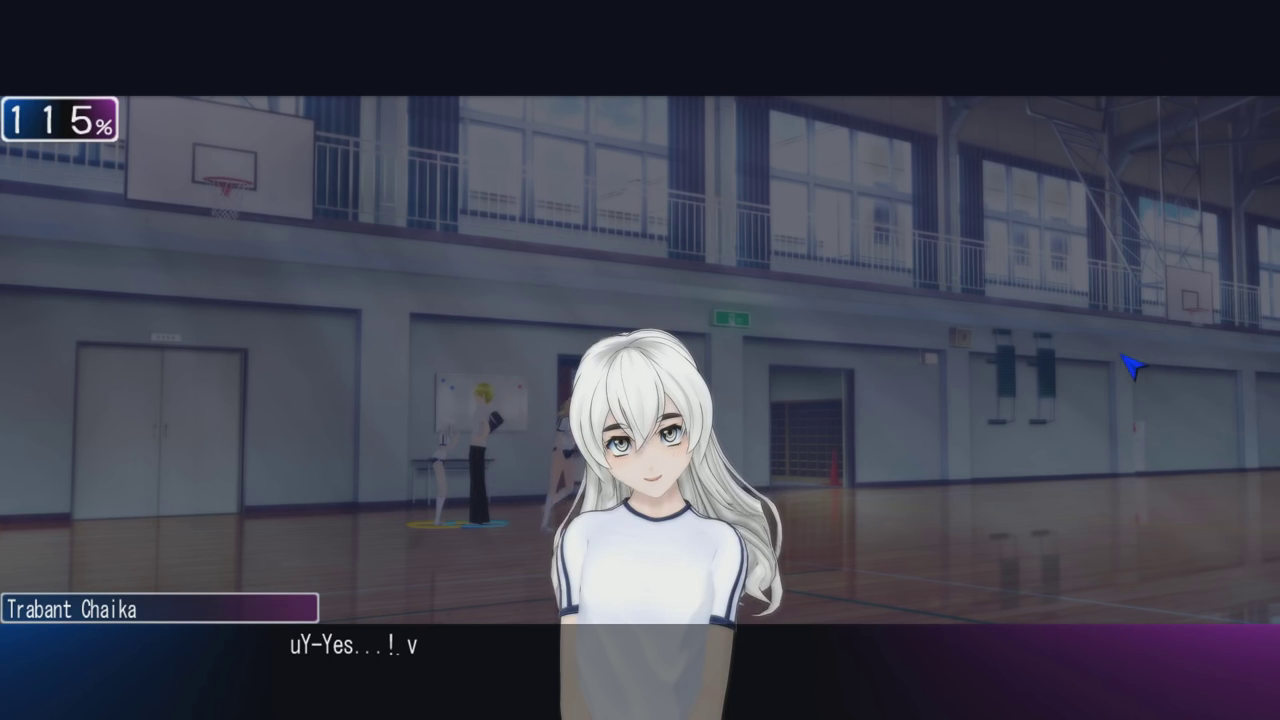
left_click(835, 348)
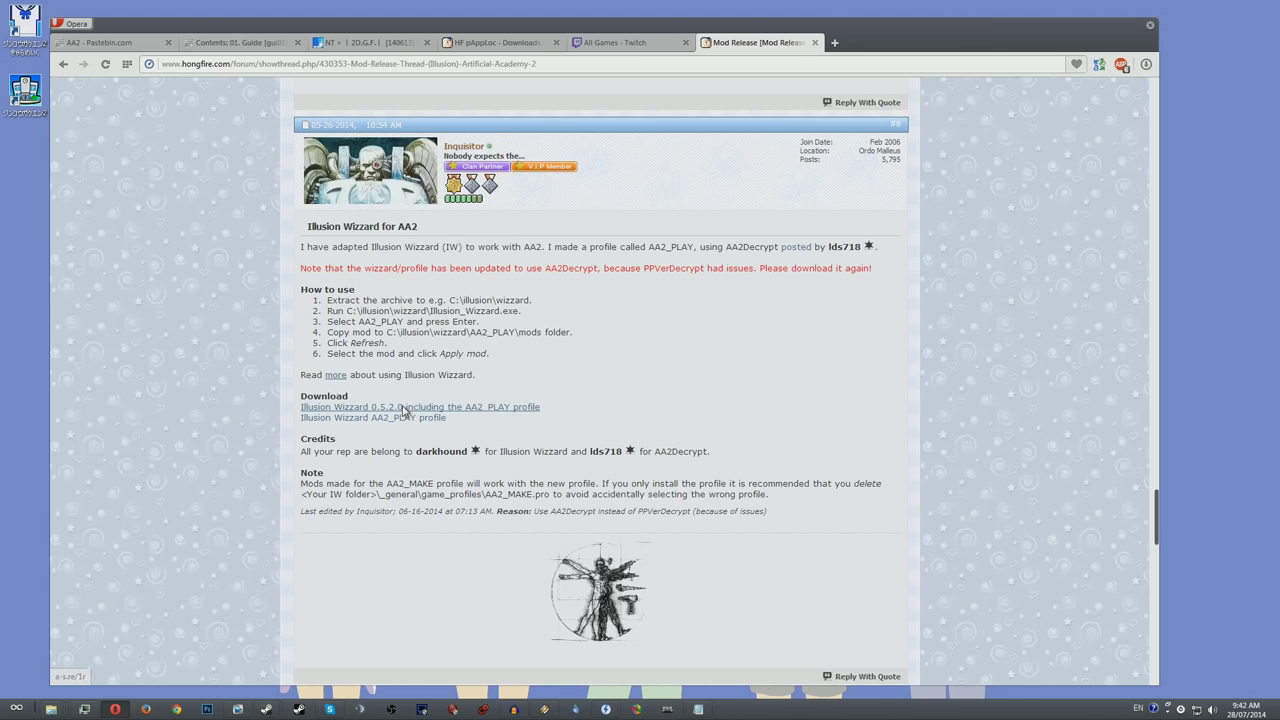
Download Illusion Wizzard 0.5.2.0 including the AA2_PLAY profile and extract the archive's contents into the desktop's Wizzard folder
left_click(403, 409)
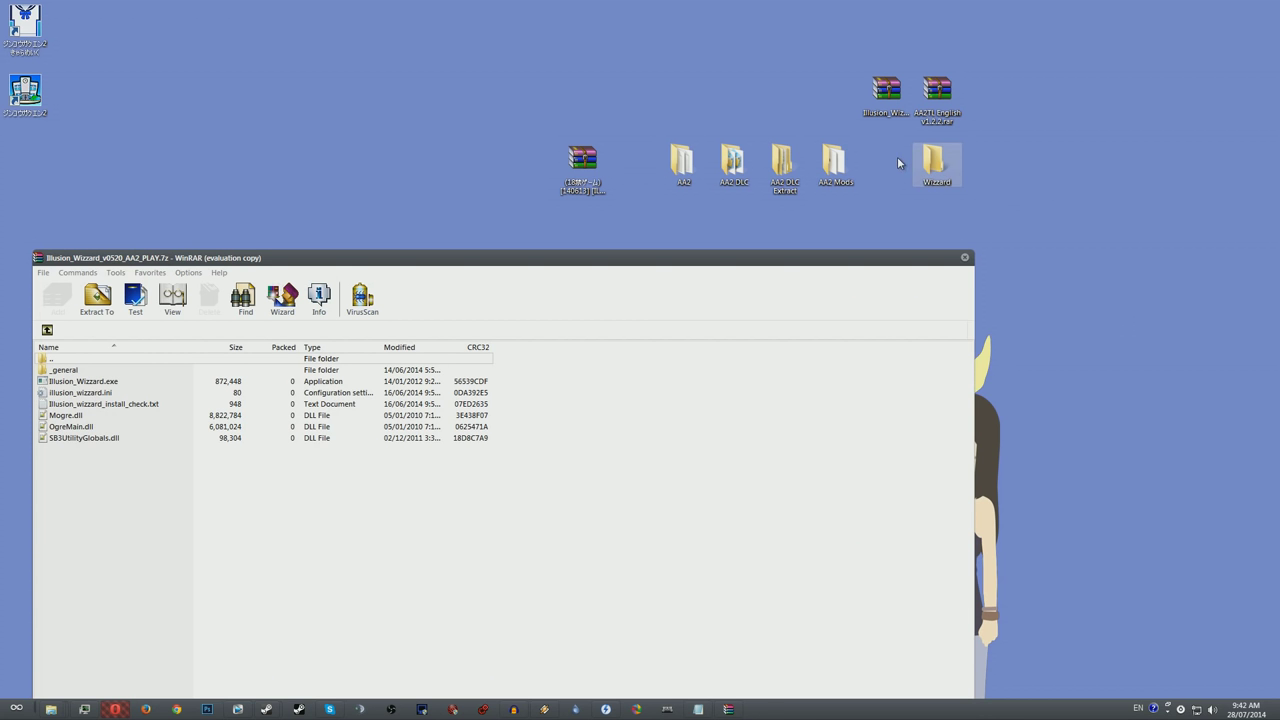
left_click_drag(898, 163, 891, 170)
left_click_drag(42, 515, 85, 371)
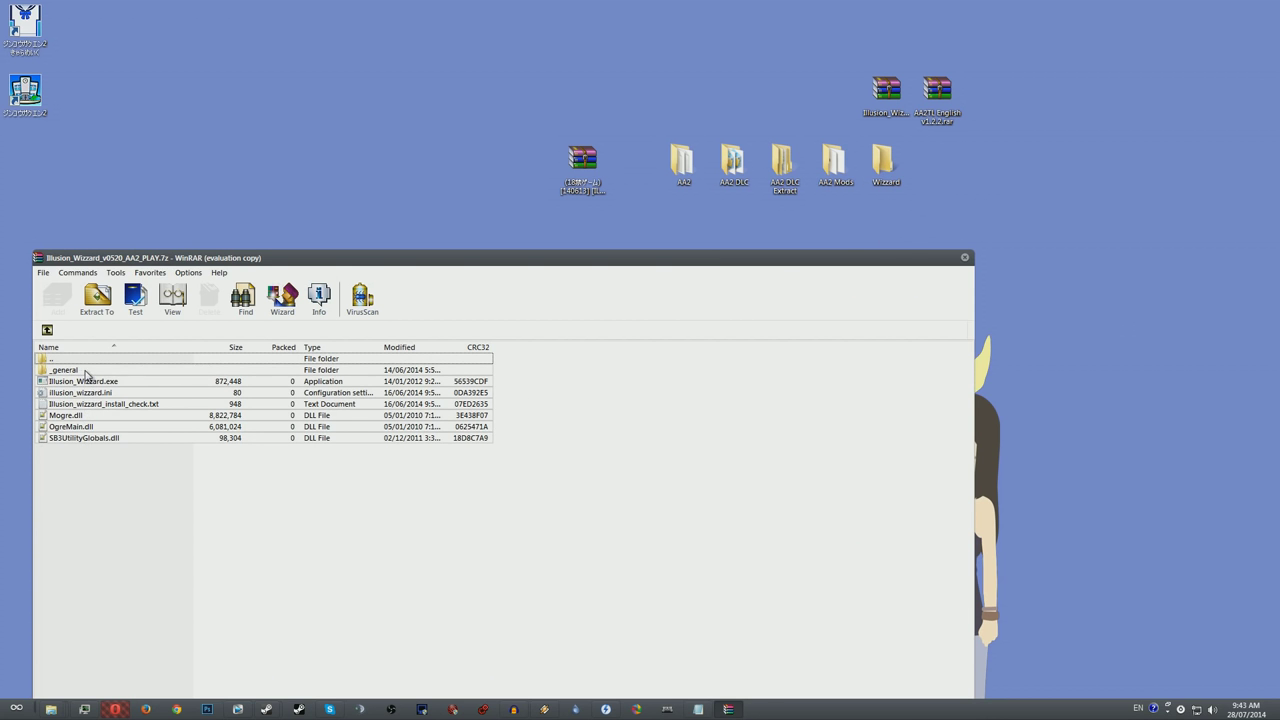
left_click(964, 257)
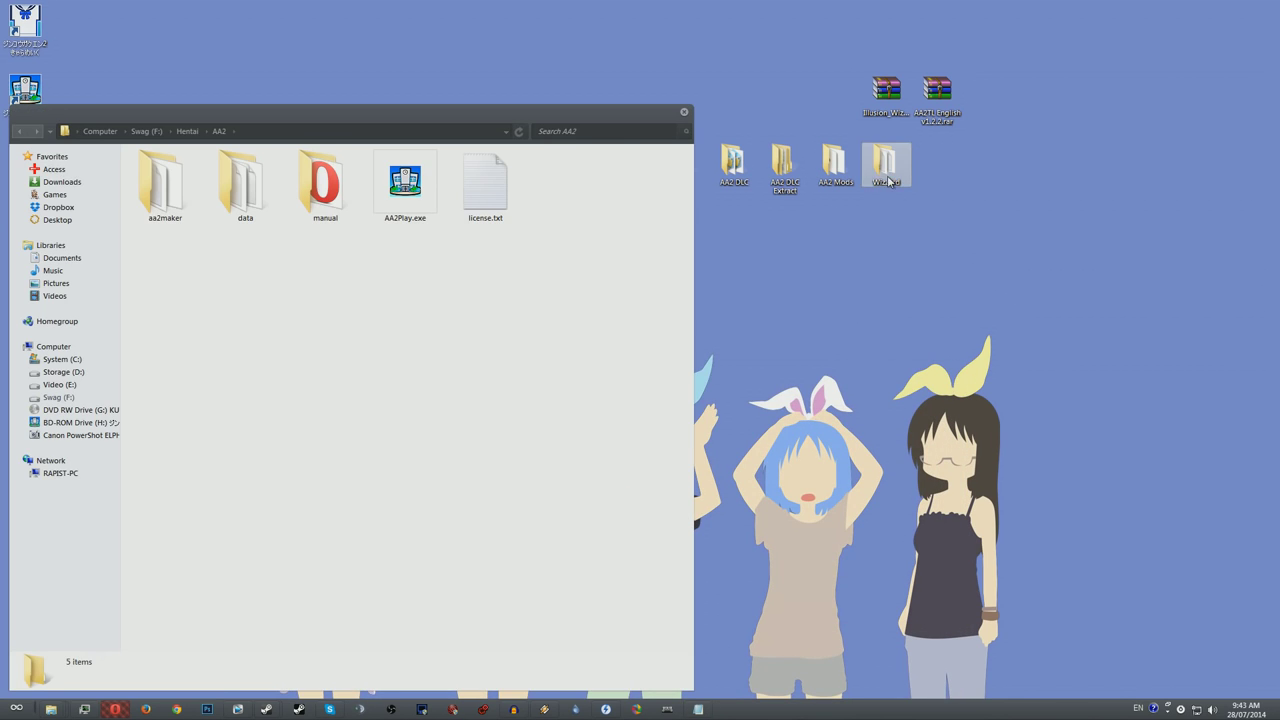
Move the Wizzard folder from the desktop into the game's AA2 folder and launch Illusion_Wizzard.exe from it
left_click_drag(888, 181, 378, 342)
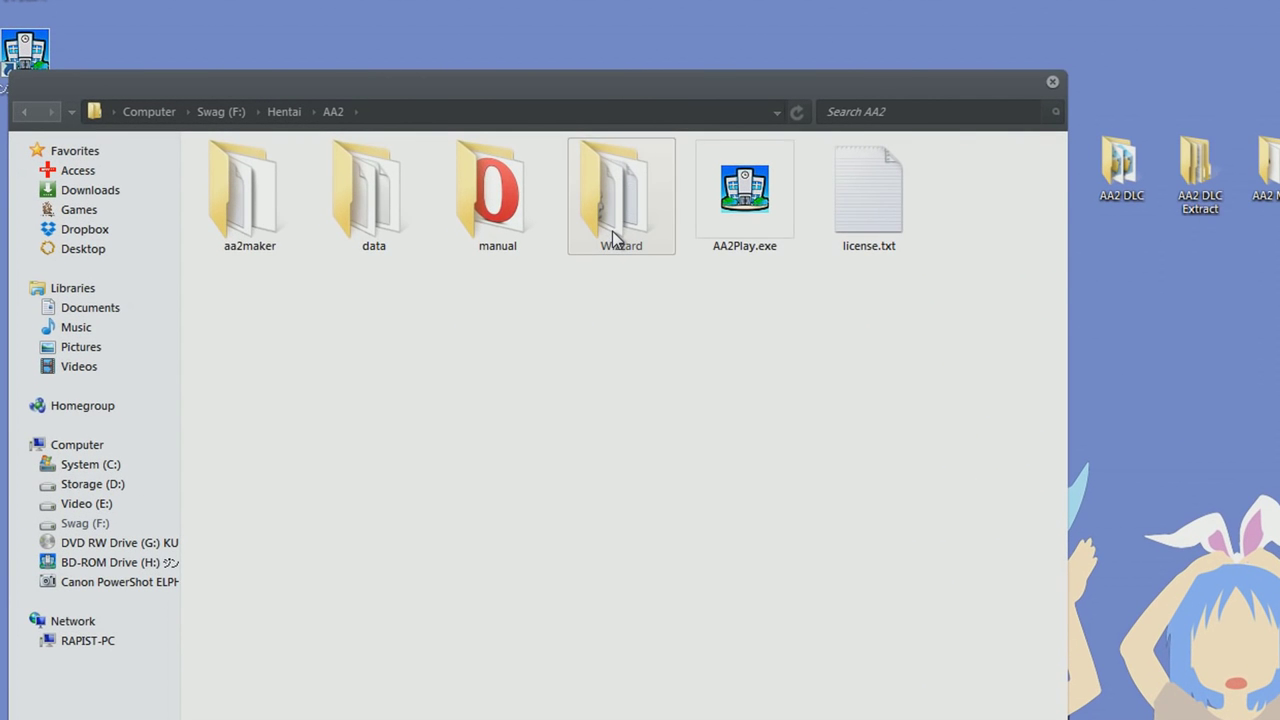
double_click(406, 205)
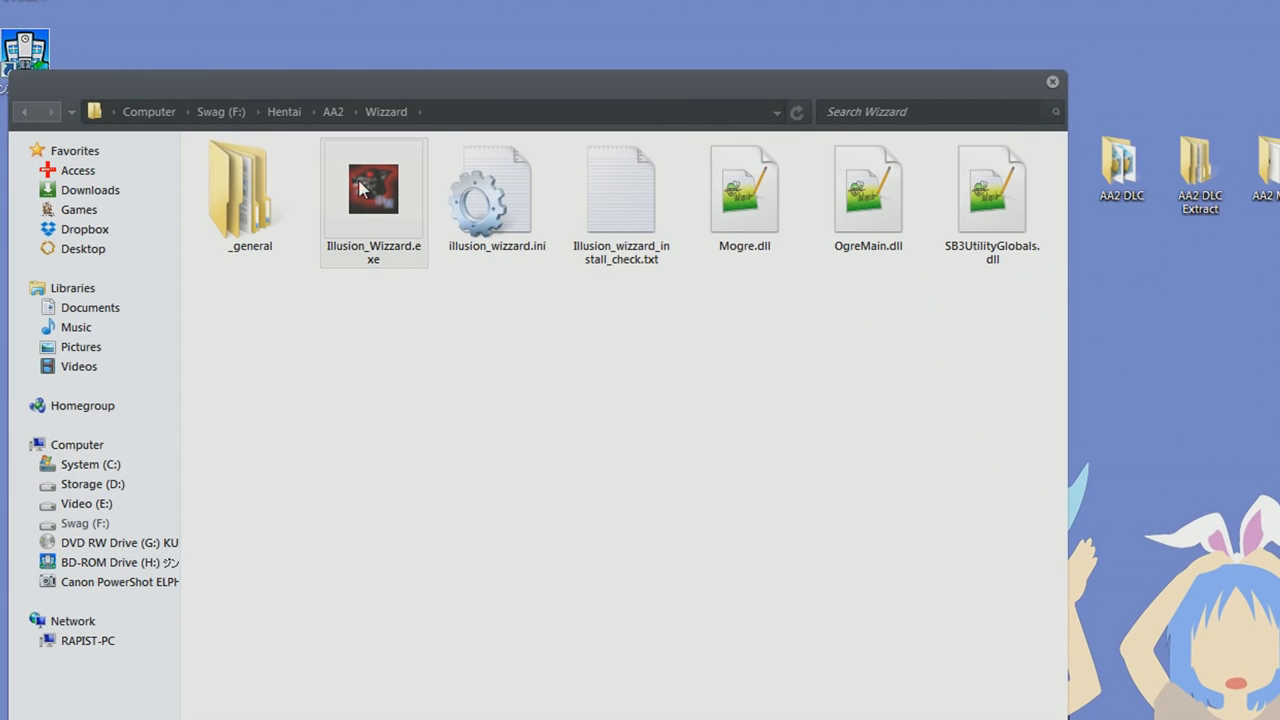
double_click(342, 210)
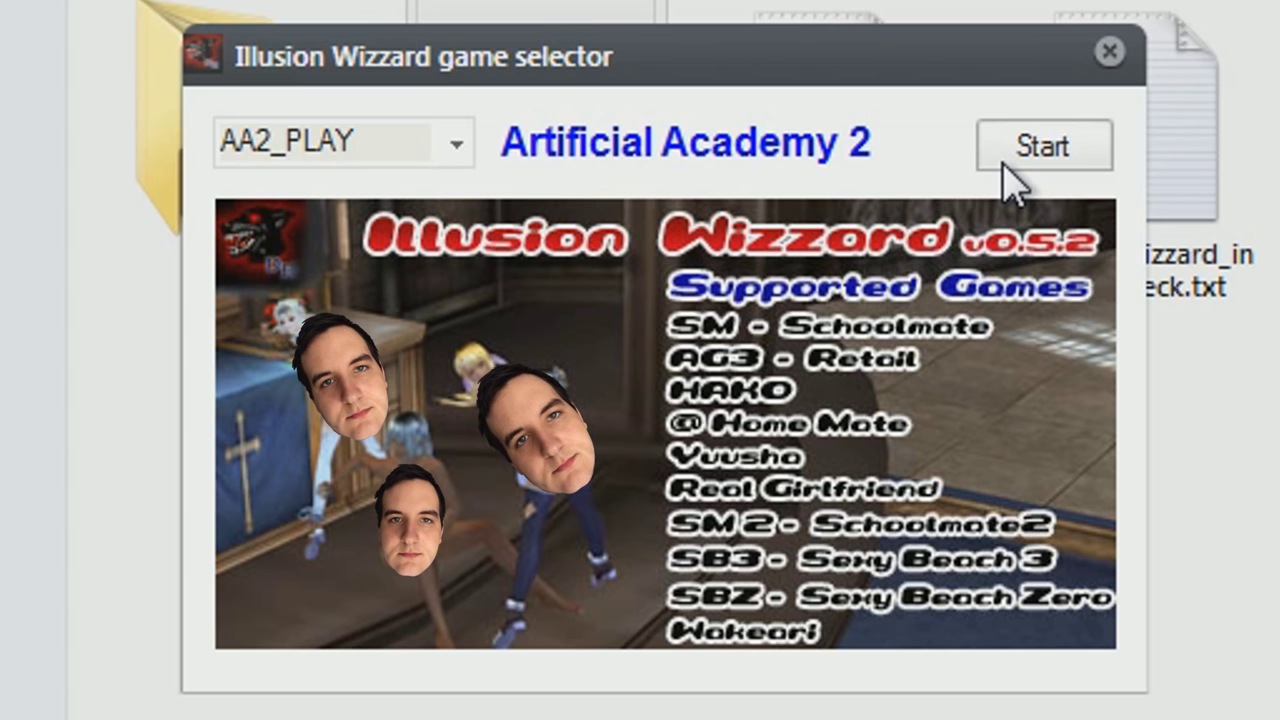
Choose the AA2_PLAY profile in the Illusion Wizzard game selector and start it
left_click(420, 157)
left_click(456, 150)
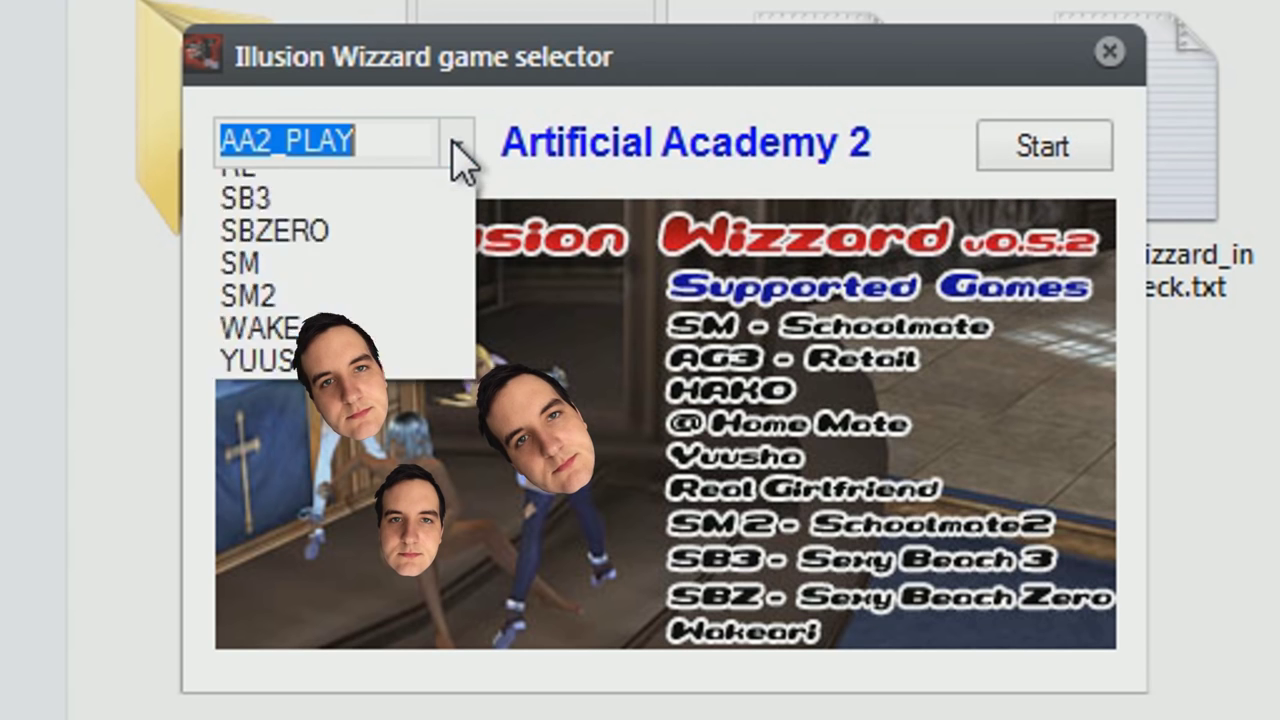
left_click(343, 220)
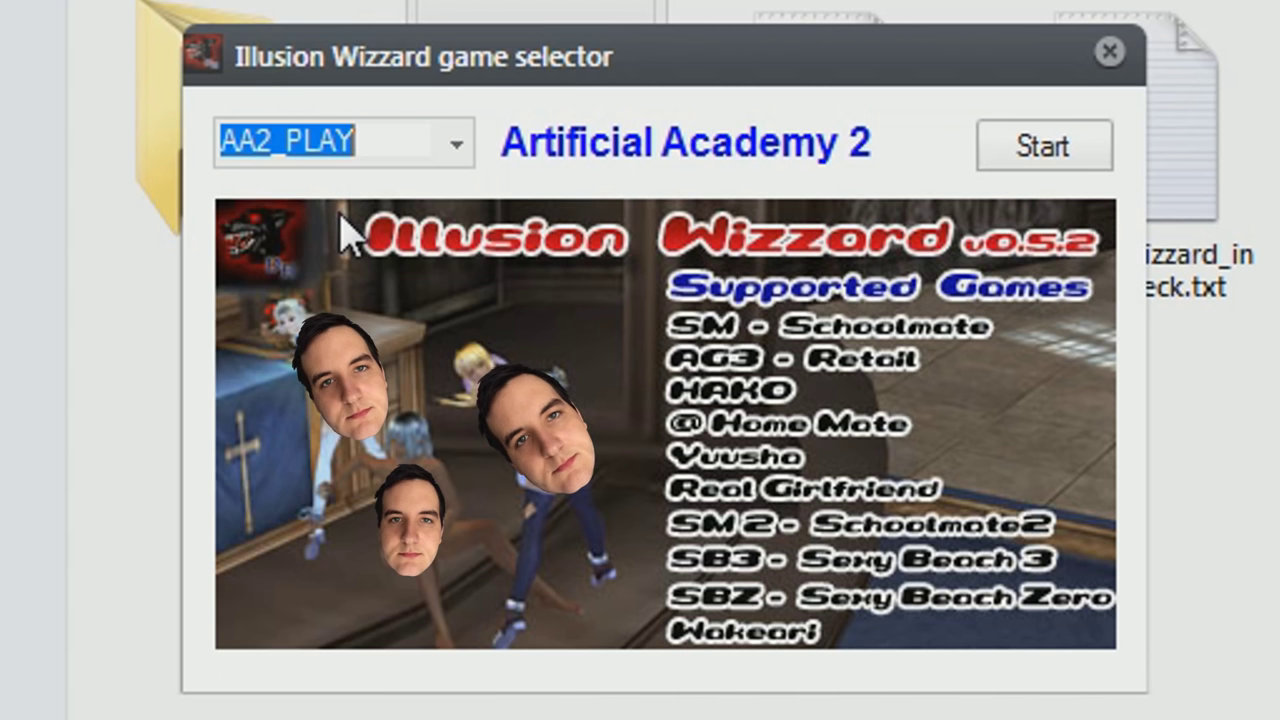
left_click(1050, 150)
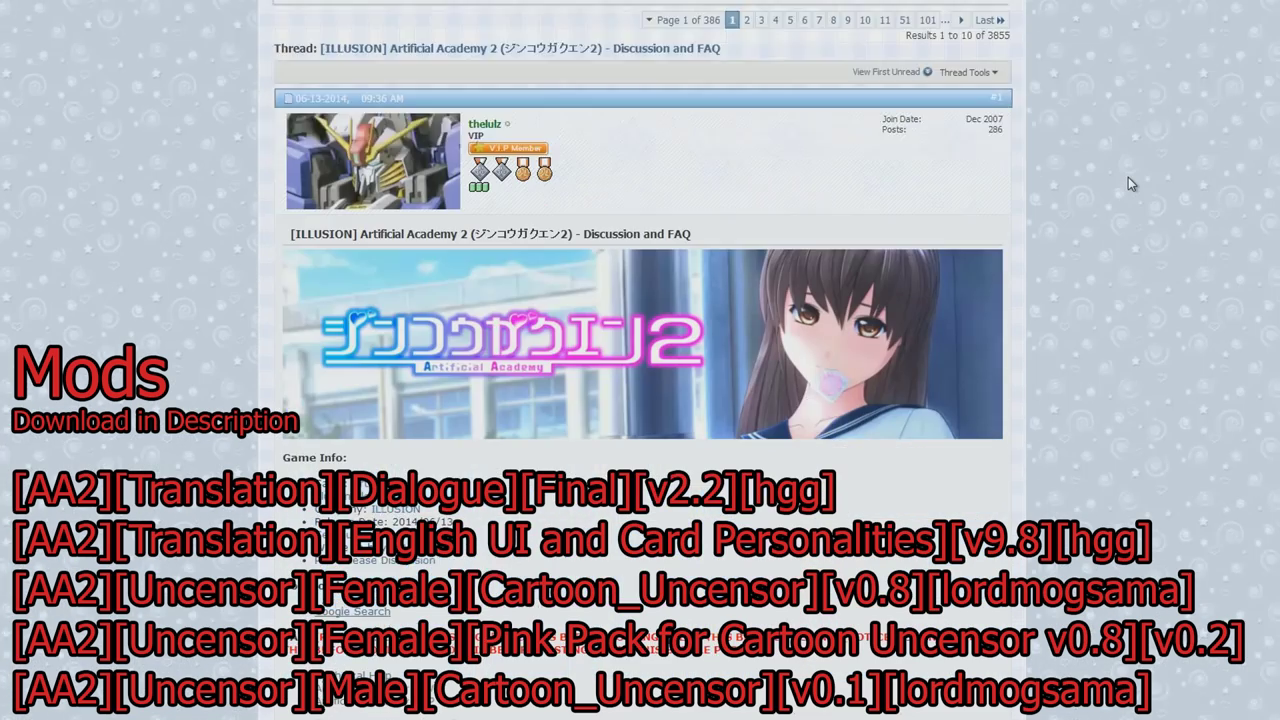
Open the Final Dialogue Translation [v2.2] link in the Artificial Academy 2 discussion thread
scroll(1128, 177, "down", 15)
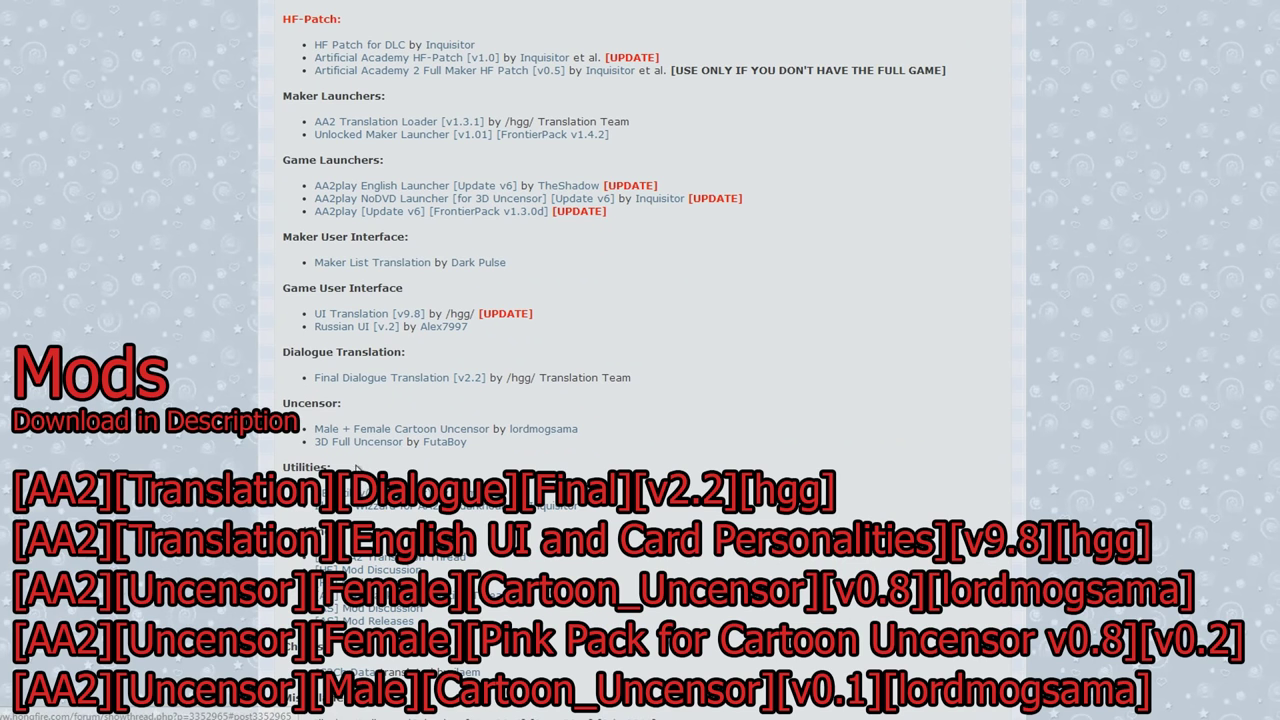
left_click(363, 383)
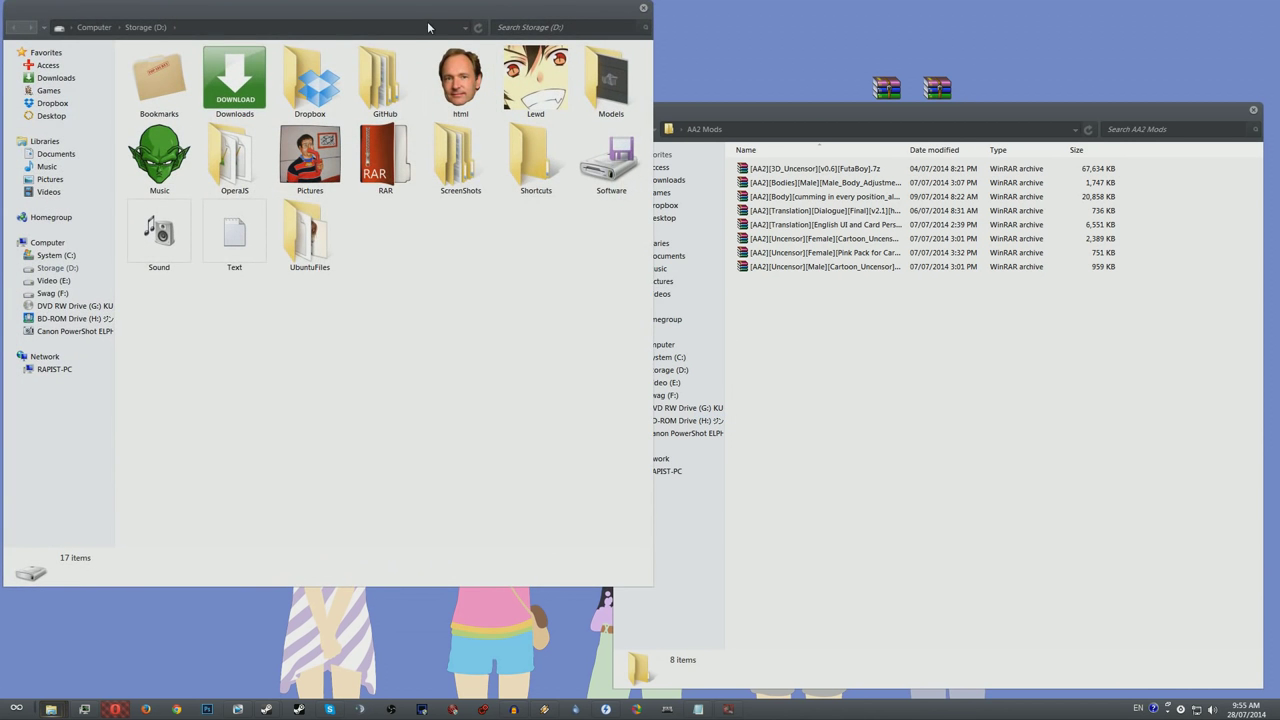
Open the Hentai\AA2\Wizzard\AA2_PLAY\mods folder on drive F in the window beside the AA2 Mods folder
left_click_drag(429, 26, 450, 106)
left_click(76, 367)
left_click(76, 378)
double_click(266, 234)
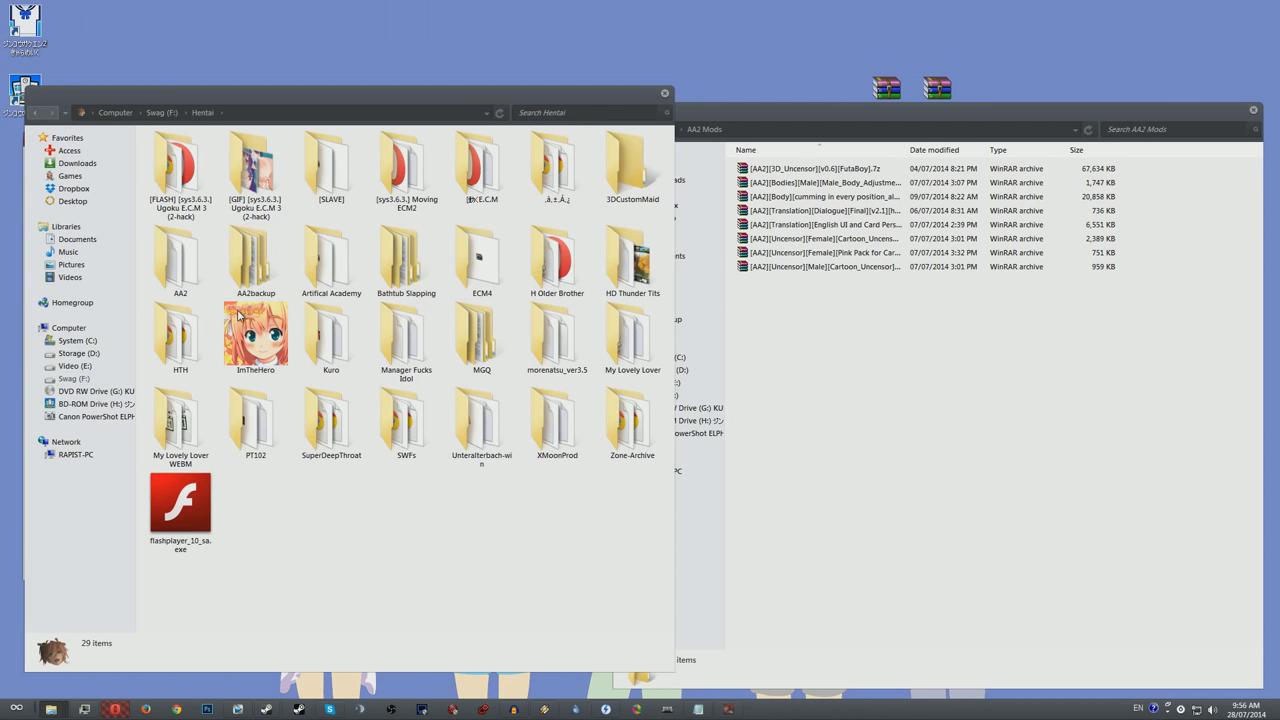
double_click(180, 260)
double_click(404, 165)
double_click(243, 172)
double_click(198, 178)
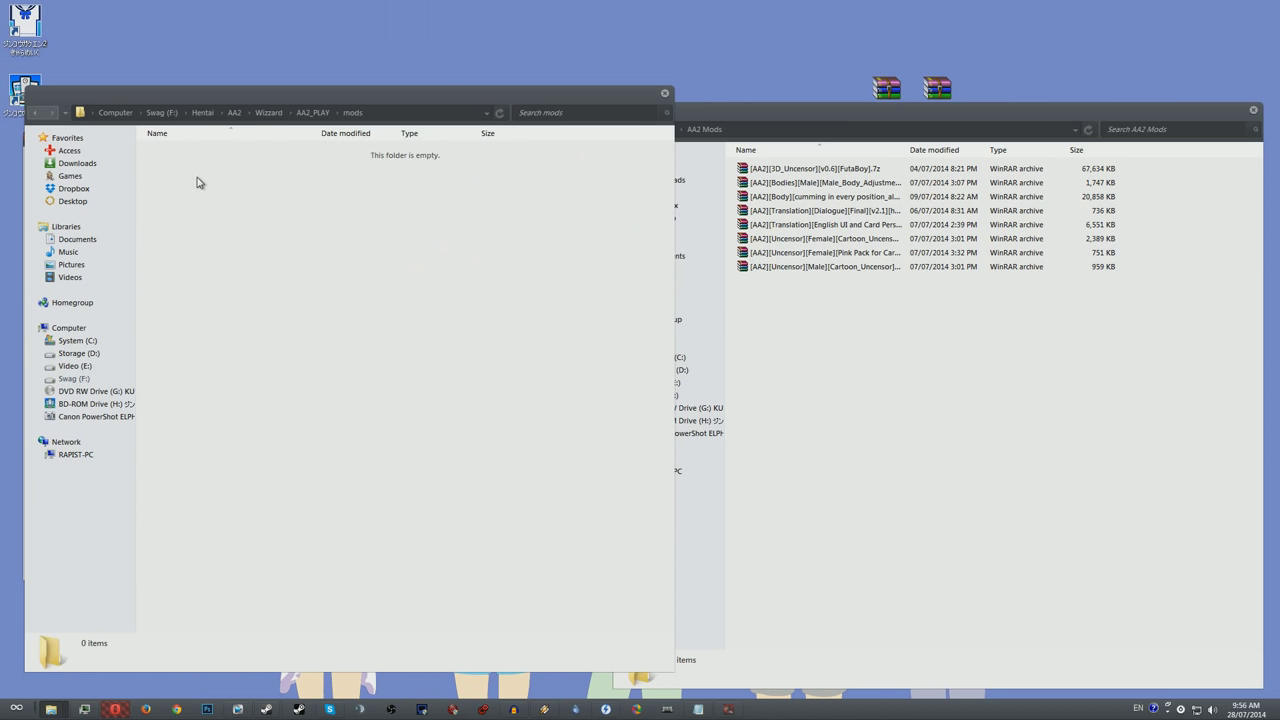
Copy the Dialogue and English UI translations, female Pink Pack and male Cartoon_Uncensor archives into the mods folder, and send to the queue in Illusion Wizzard
left_click_drag(439, 94, 419, 111)
left_click(953, 371)
left_click(860, 268)
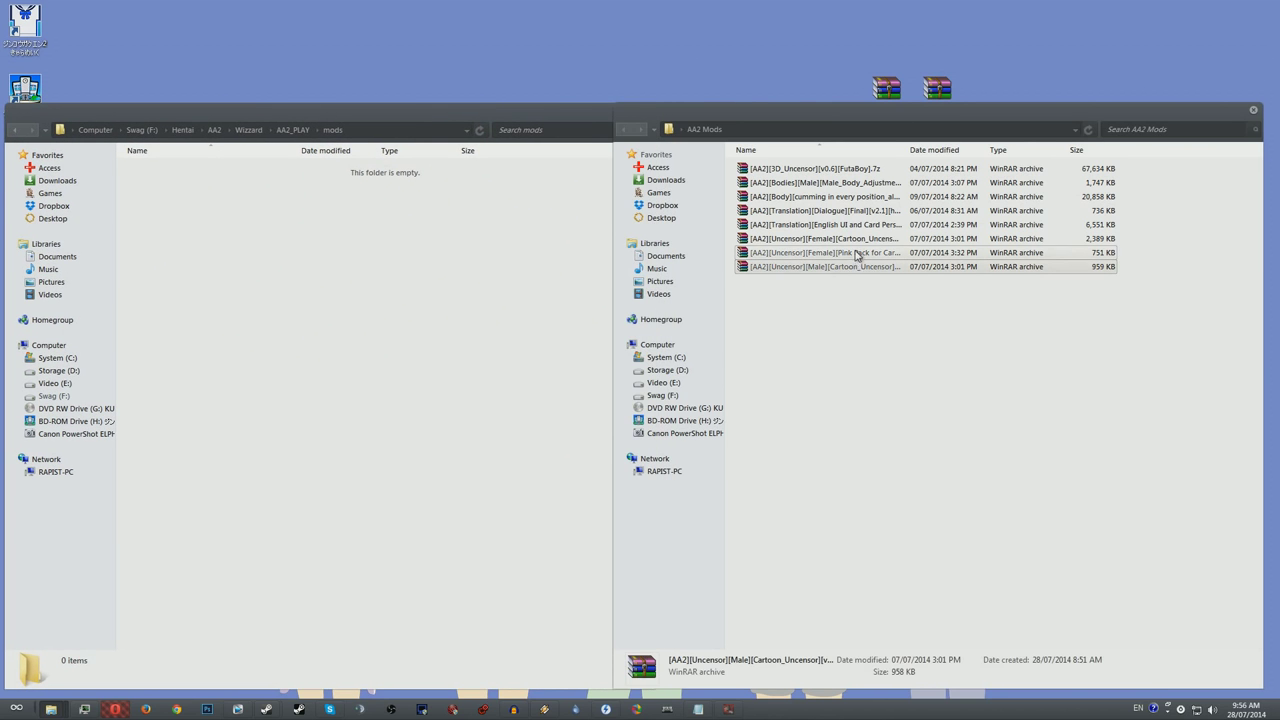
left_click(870, 252, "ctrl")
left_click(857, 224, "ctrl")
left_click(850, 210, "ctrl")
right_click(280, 323)
left_click(314, 409)
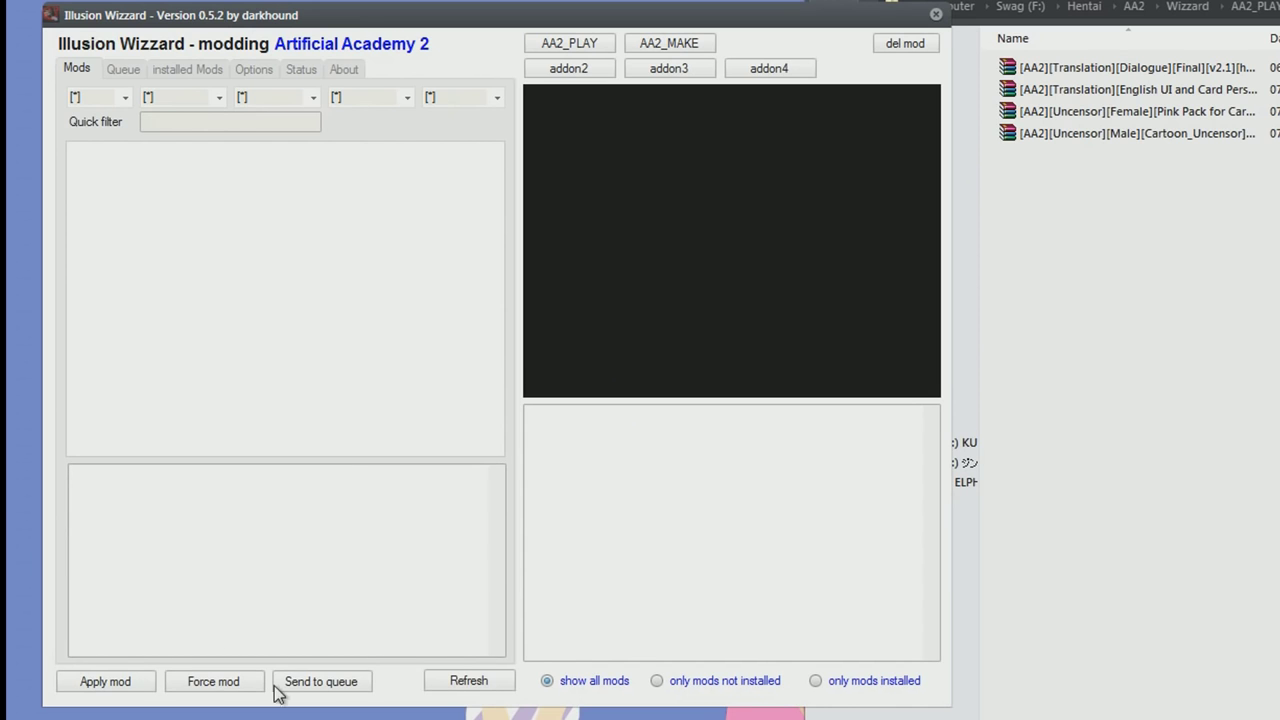
left_click(300, 671)
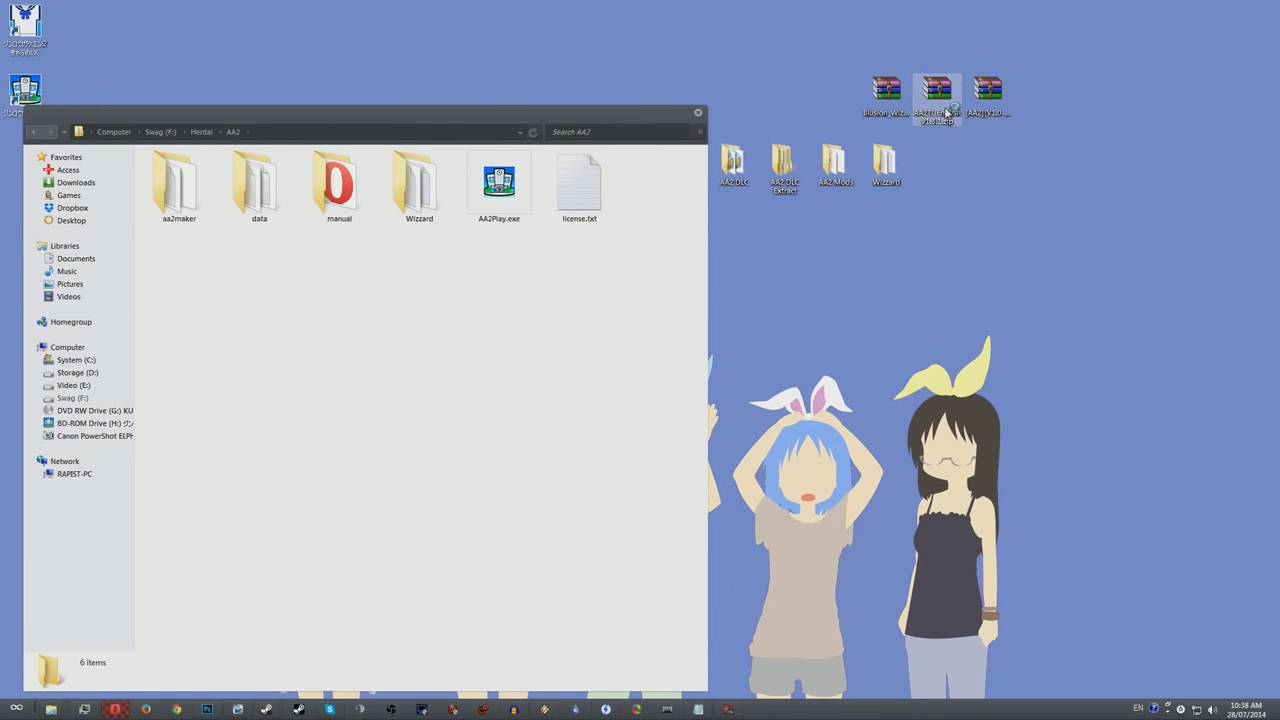
Extract AA2TranslationLoader.exe, dictionary.xml and readme.txt from AA2TL English v1.3.1.zip on the desktop into the game's aa2maker folder
double_click(937, 90)
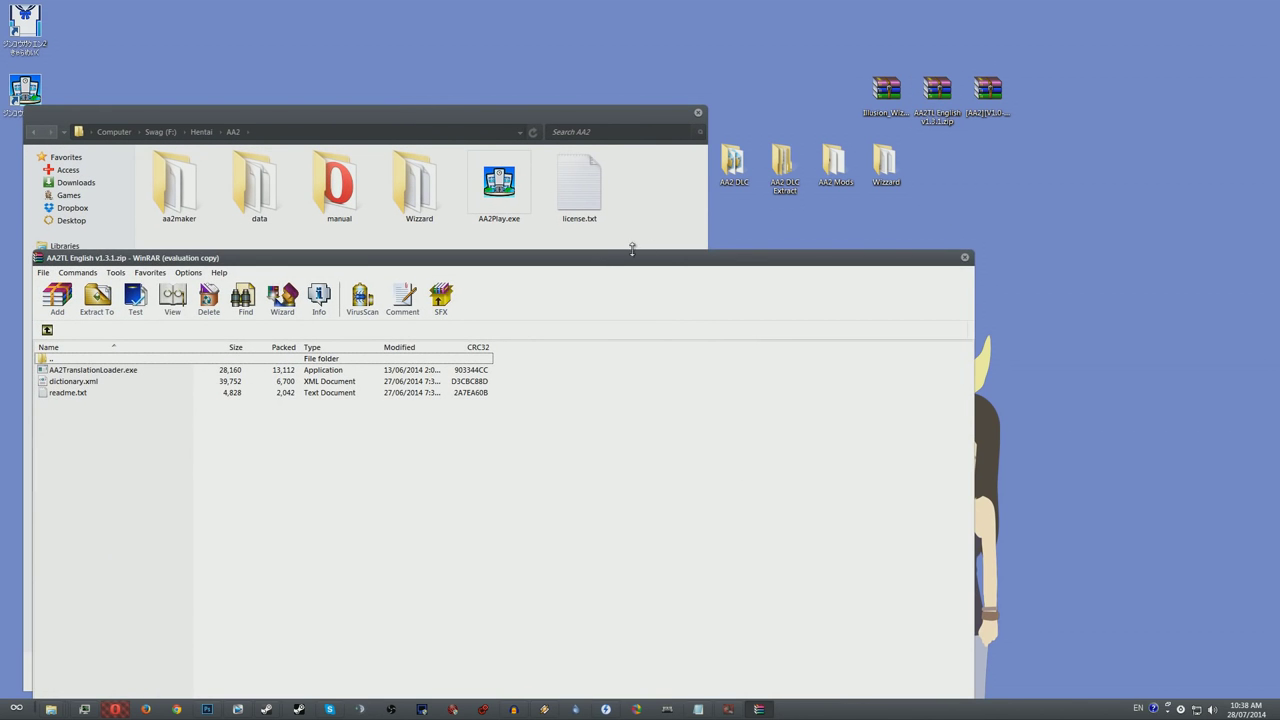
left_click_drag(915, 257, 1016, 146)
key("Escape")
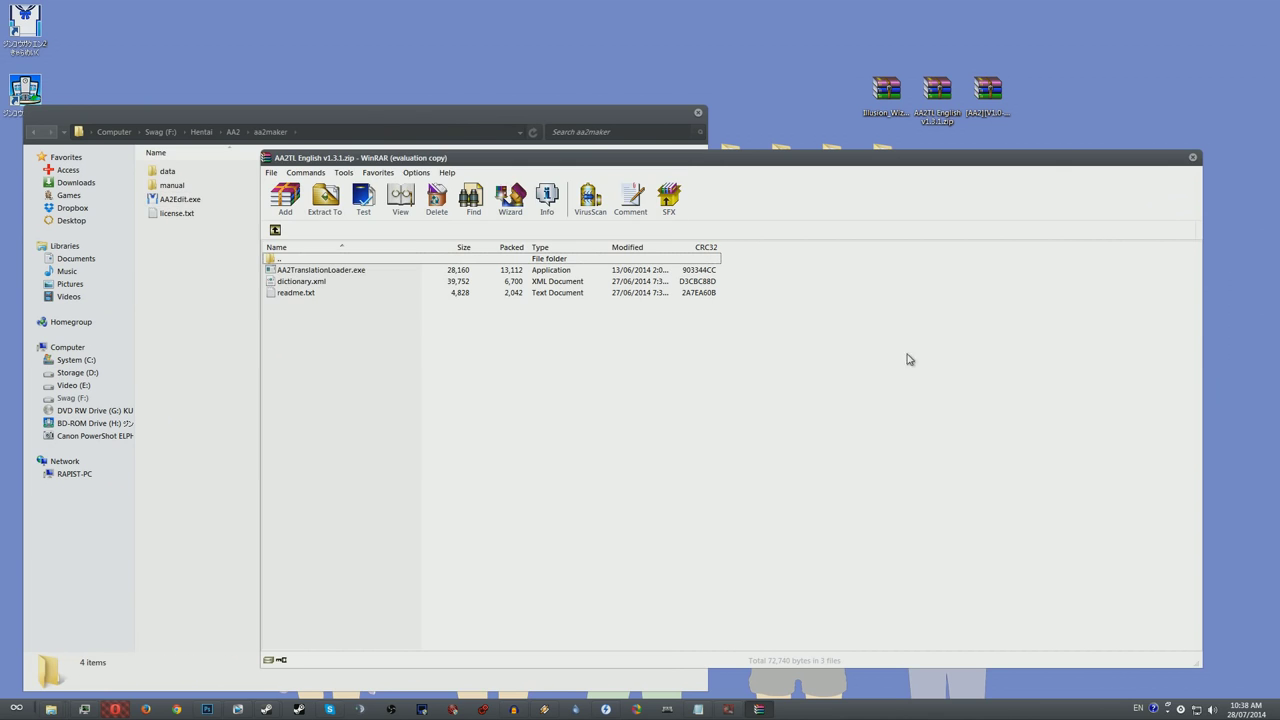
left_click_drag(281, 333, 251, 337)
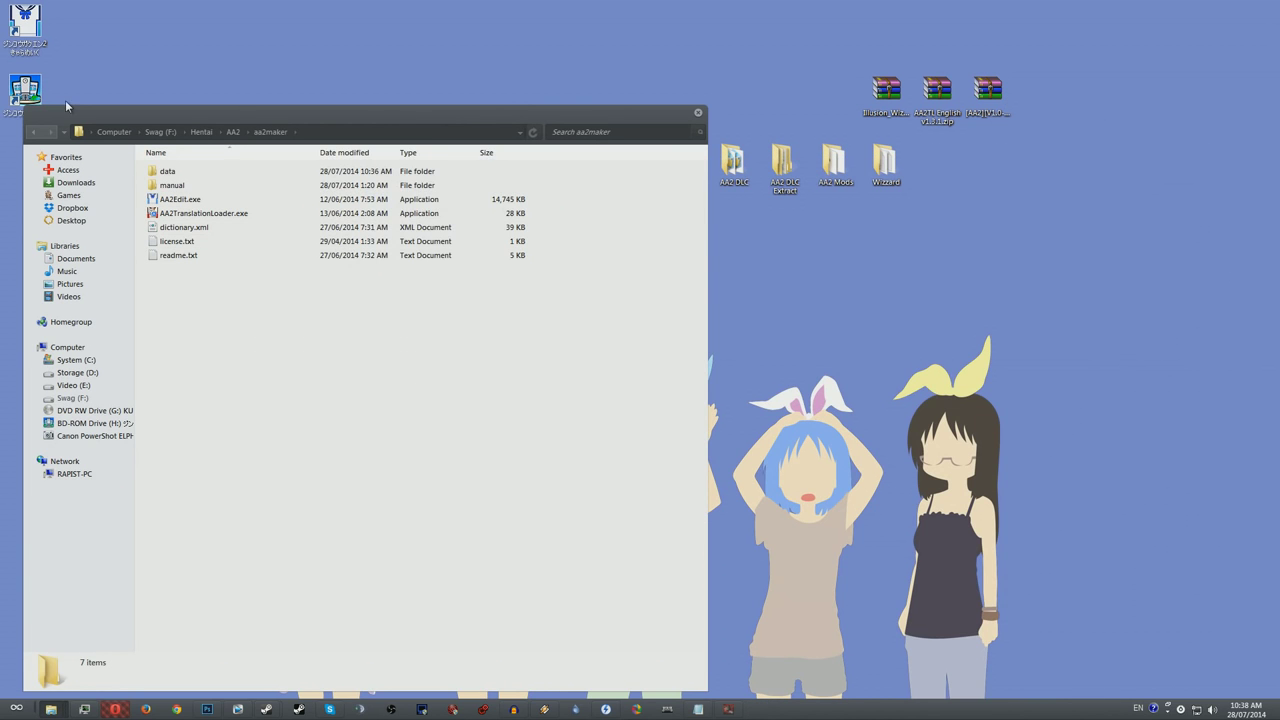
Extract AA2Play_English.exe and readme.txt from the [AA2][V1.0-DLC6][English][TheShadow].rar archive into the AA2 folder, and close the archive
double_click(988, 95)
left_click_drag(429, 161, 675, 203)
double_click(620, 308)
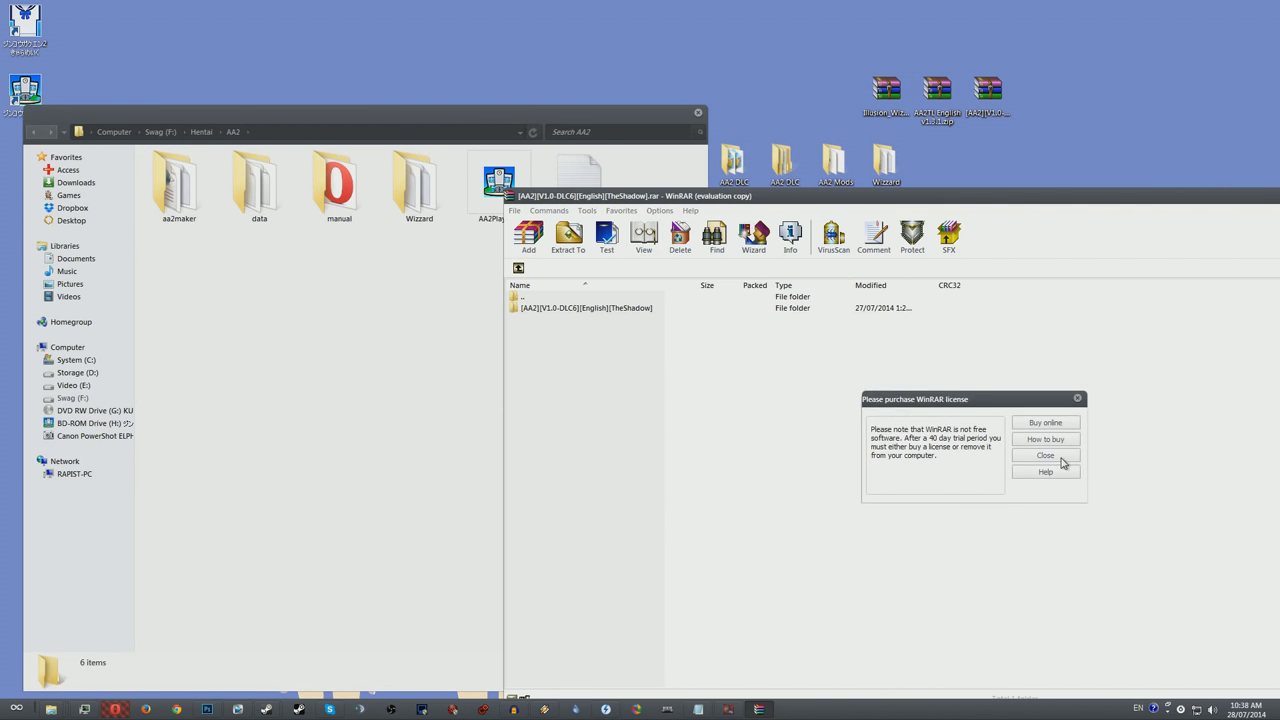
left_click(1057, 459)
left_click_drag(538, 320, 463, 349)
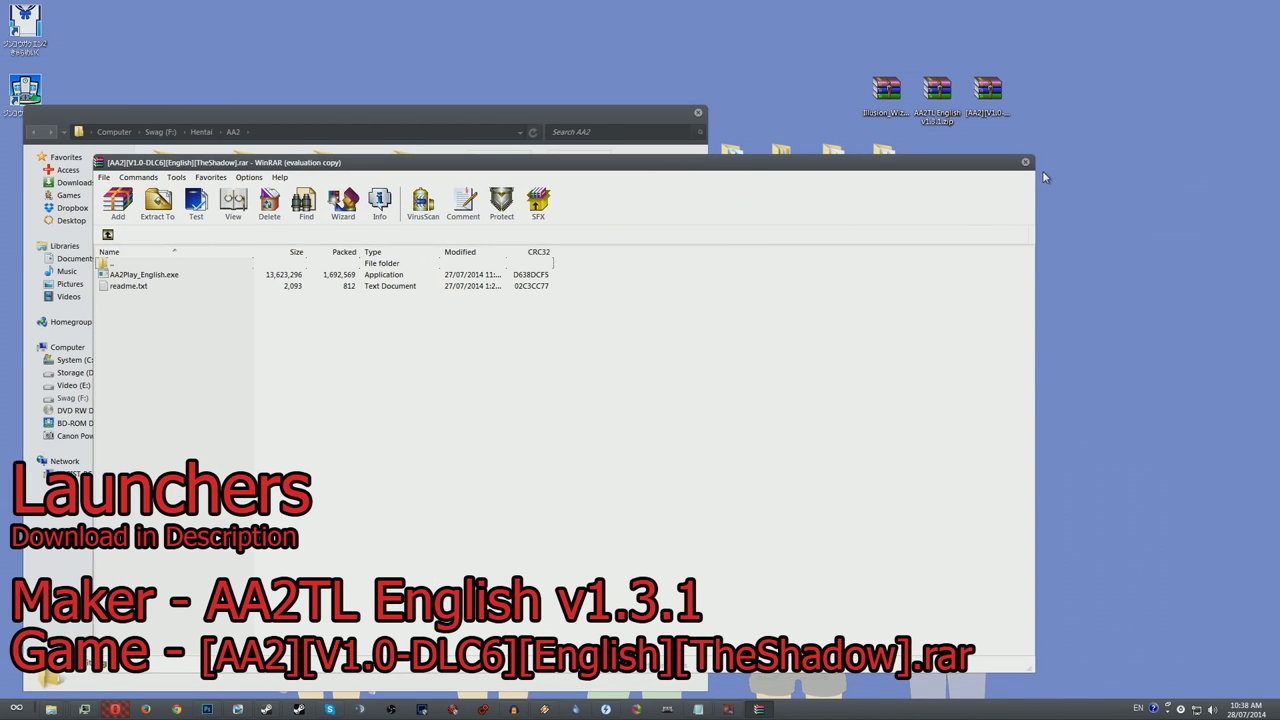
left_click(1025, 162)
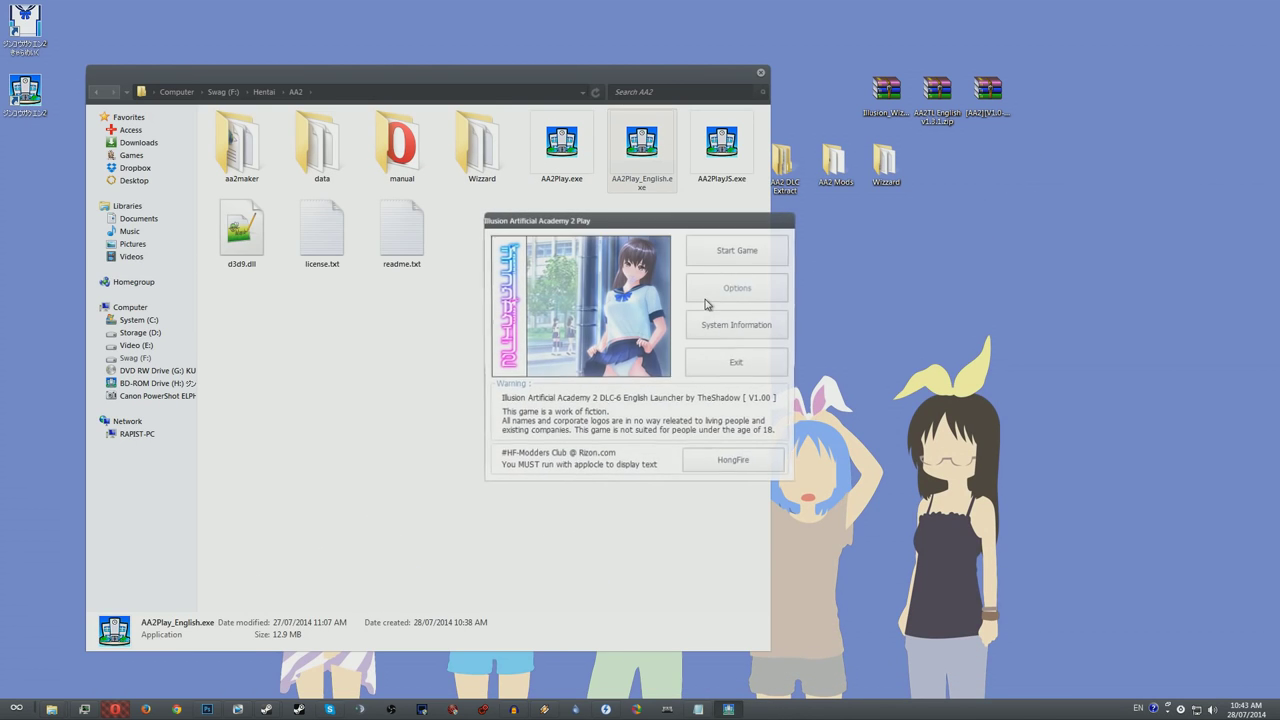
Set the game resolution to 1920 x 1080 (16 : 9) in the English launcher's options and start the game
left_click(726, 296)
left_click(666, 322)
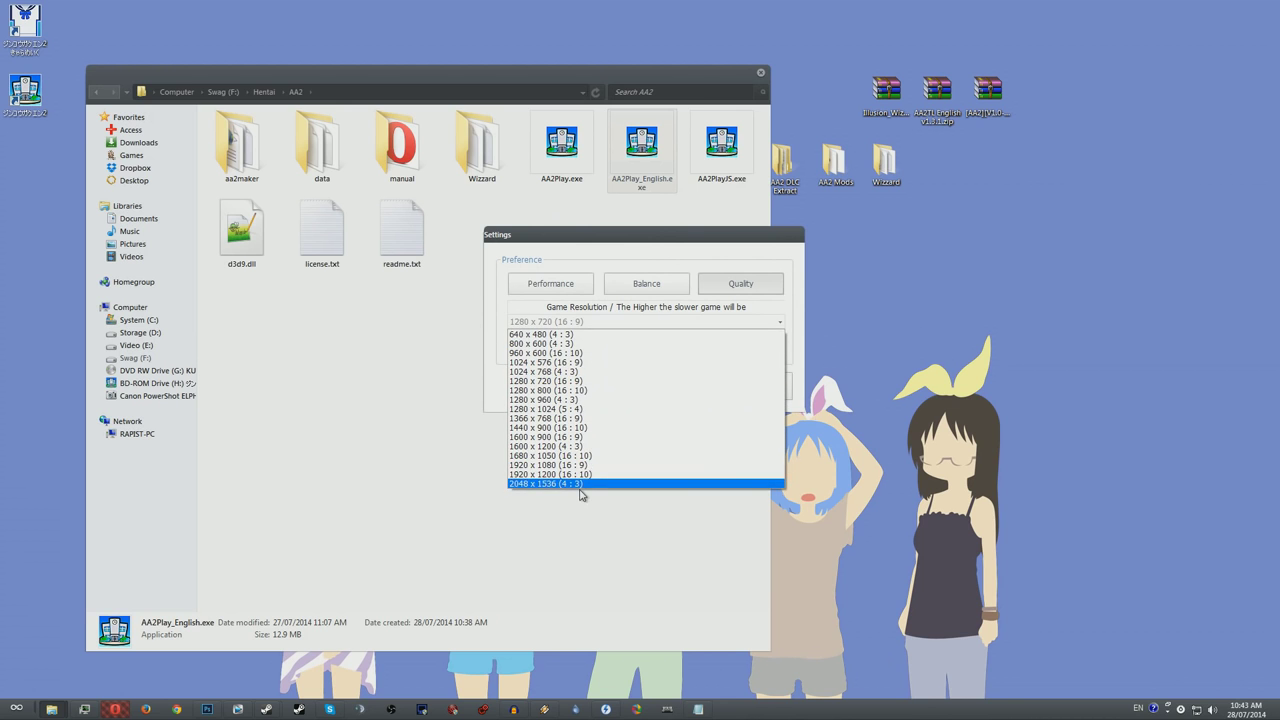
left_click(600, 462)
left_click(701, 387)
left_click(737, 254)
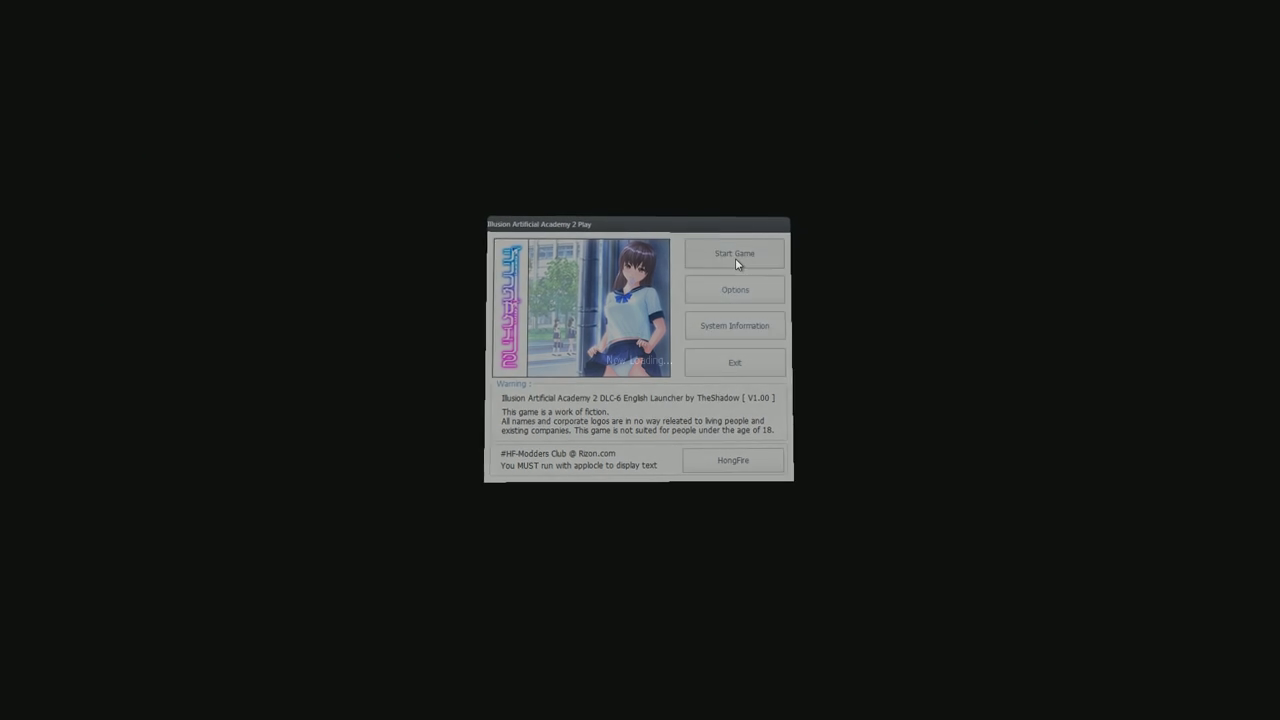